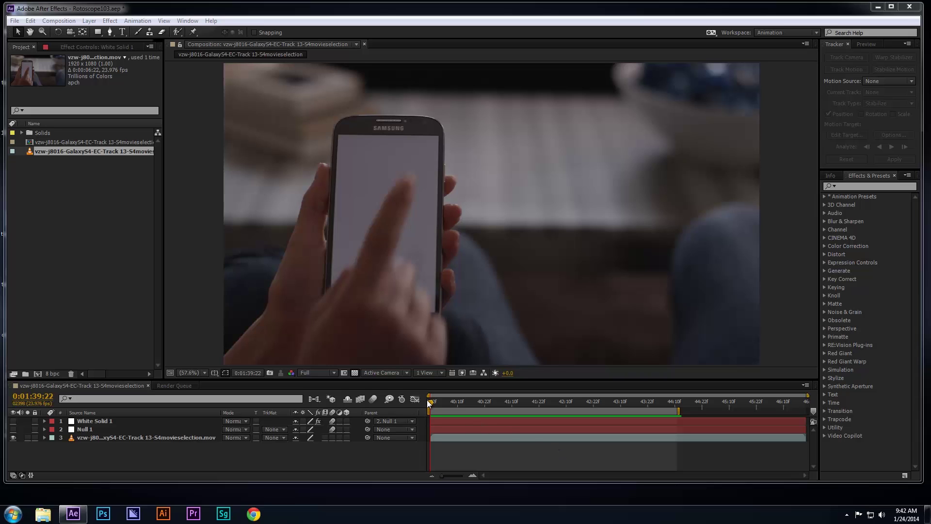
# Step: Show the Null 1 and White Solid 1 layers and preview the white screen tracked onto the phone
pyautogui.press('space')
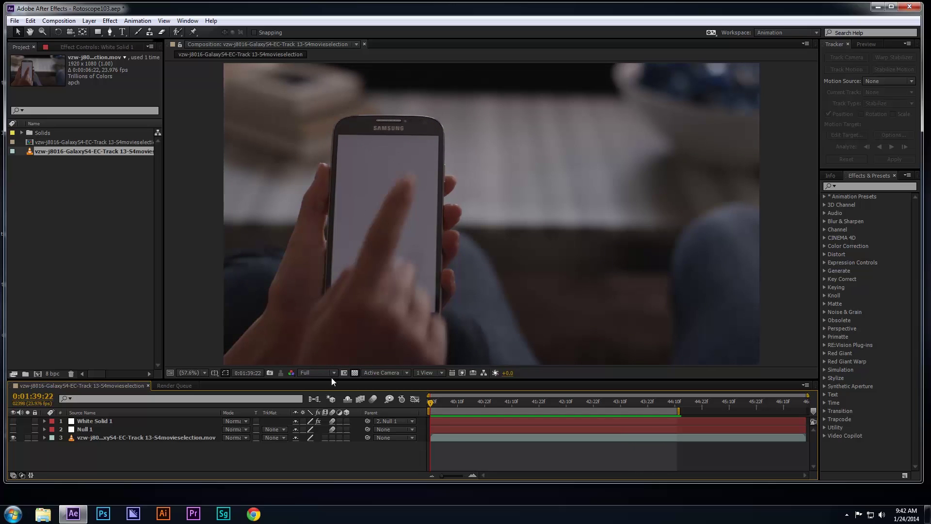
pyautogui.click(13, 429)
pyautogui.click(13, 420)
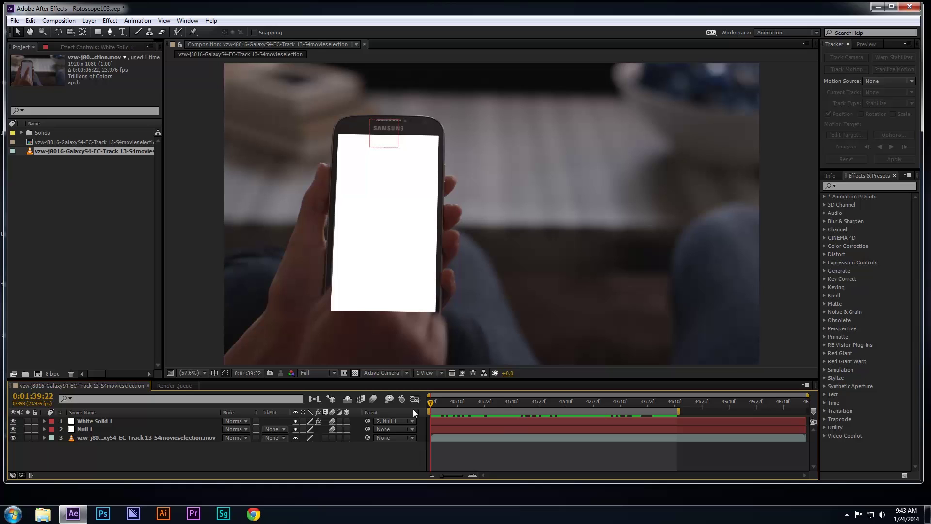
pyautogui.moveTo(430, 403); pyautogui.dragTo(464, 405)
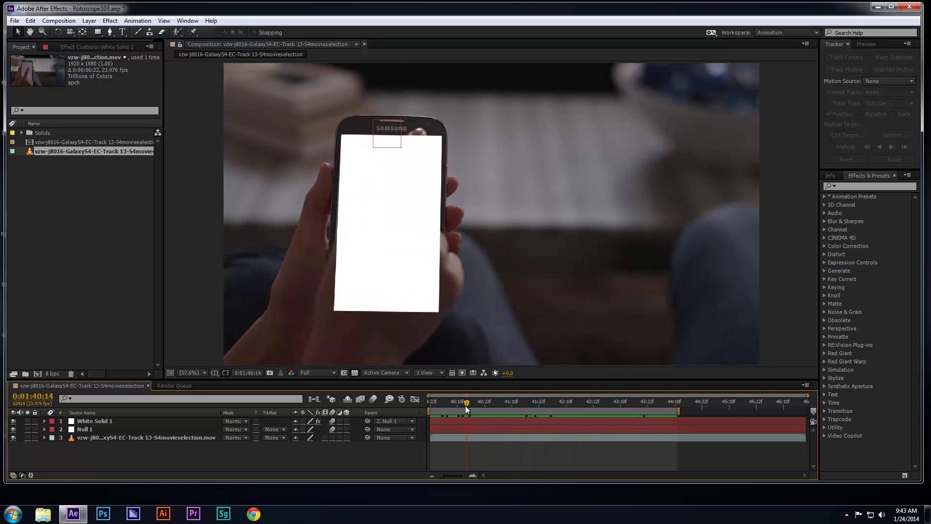
pyautogui.press('space')
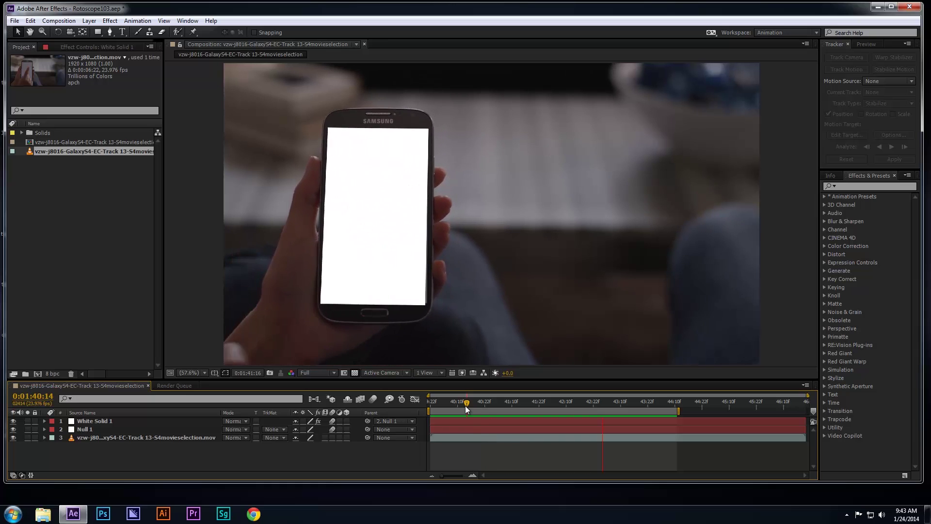
pyautogui.moveTo(465, 406); pyautogui.dragTo(429, 398)
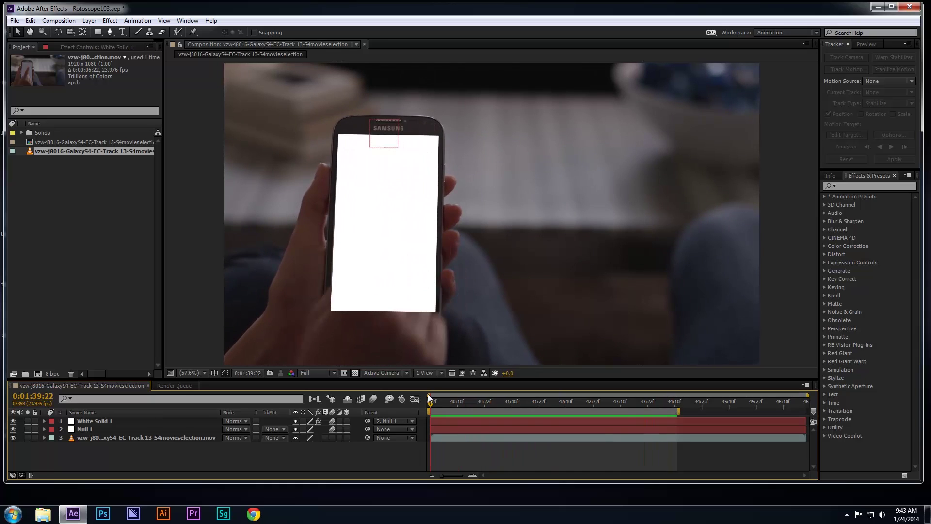
# Step: Duplicate the phone footage layer and move the copy above White Solid 1 to the top of the layer stack
pyautogui.click(184, 438)
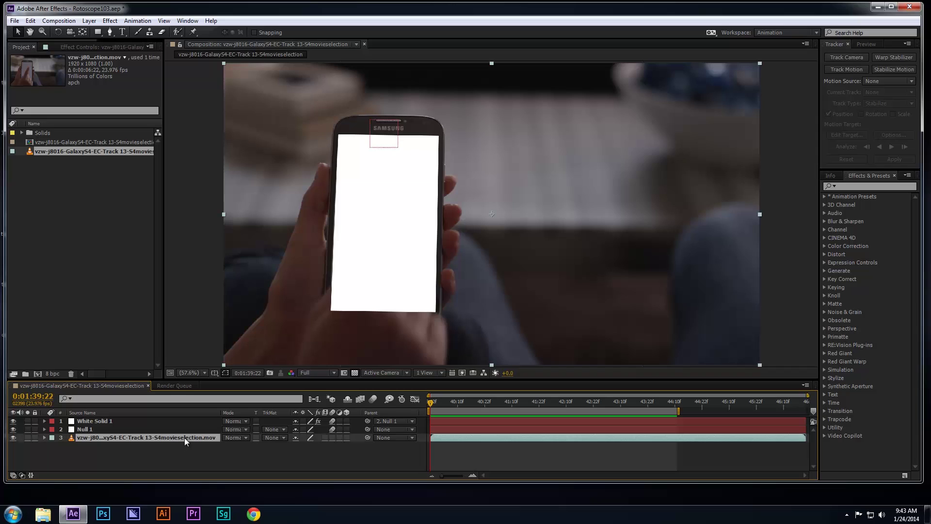
pyautogui.hotkey('ctrl', 'd')
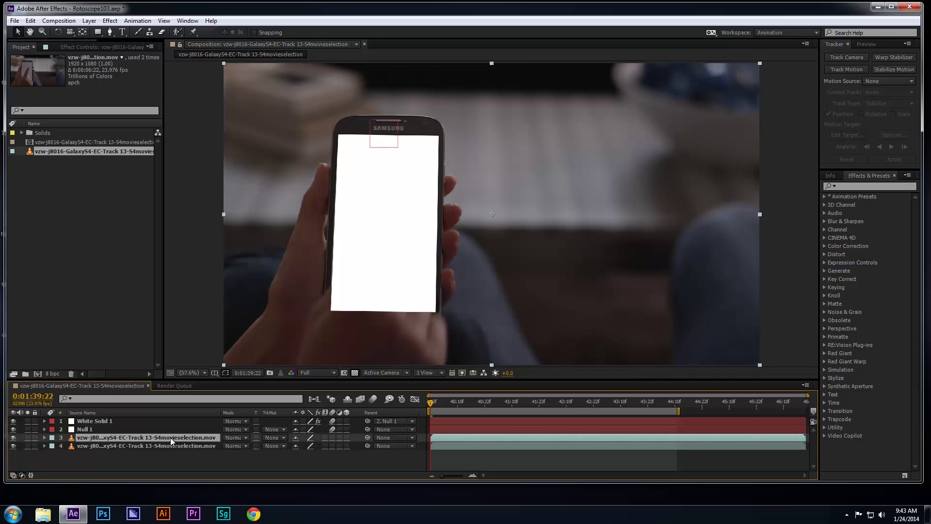
pyautogui.moveTo(170, 437); pyautogui.dragTo(176, 418)
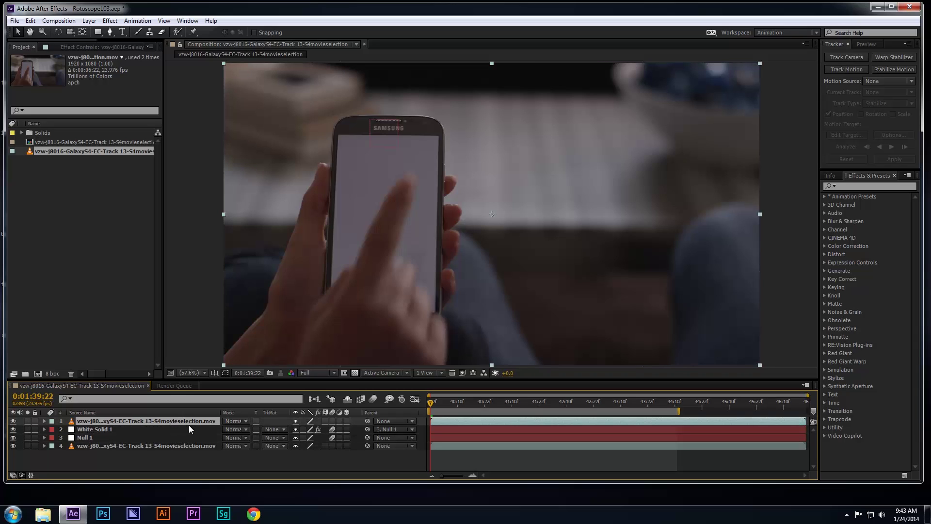
# Step: Split the top footage copy at 0:01:41:01 and trim it into three separate segments for the finger's passes over the phone
pyautogui.moveTo(430, 401); pyautogui.dragTo(492, 414)
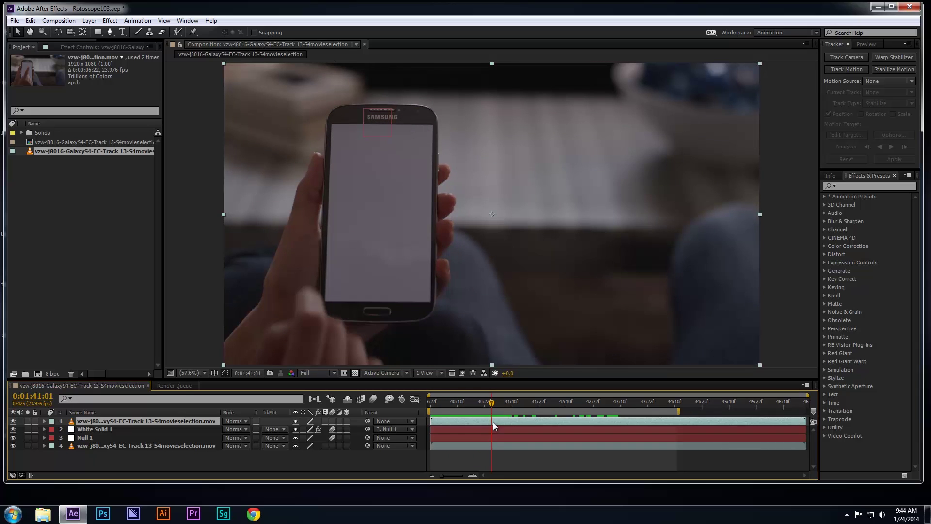
pyautogui.hotkey('ctrl', 'shift', 'd')
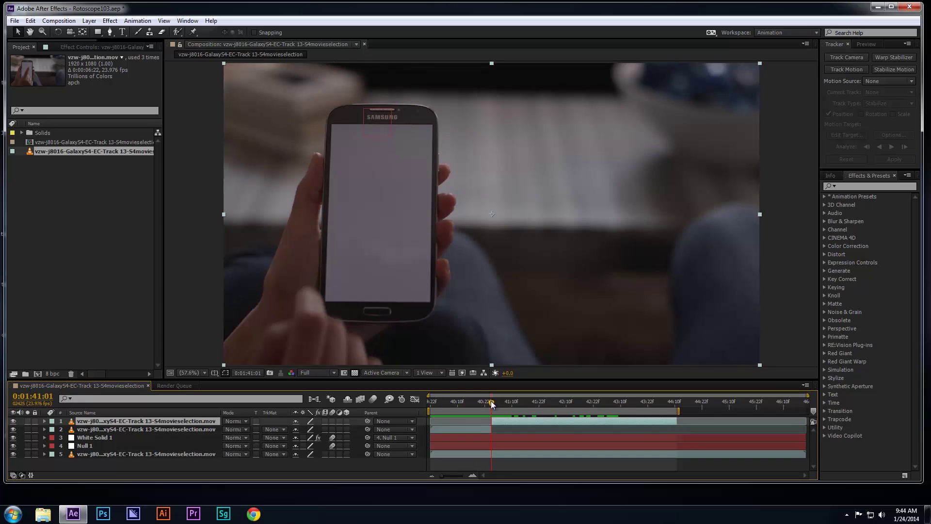
pyautogui.moveTo(490, 402); pyautogui.dragTo(423, 403)
pyautogui.hotkey('alt', '[')
pyautogui.hotkey('ctrl', 'shift', 'd')
pyautogui.hotkey('alt', '[')
pyautogui.hotkey('alt', ']')
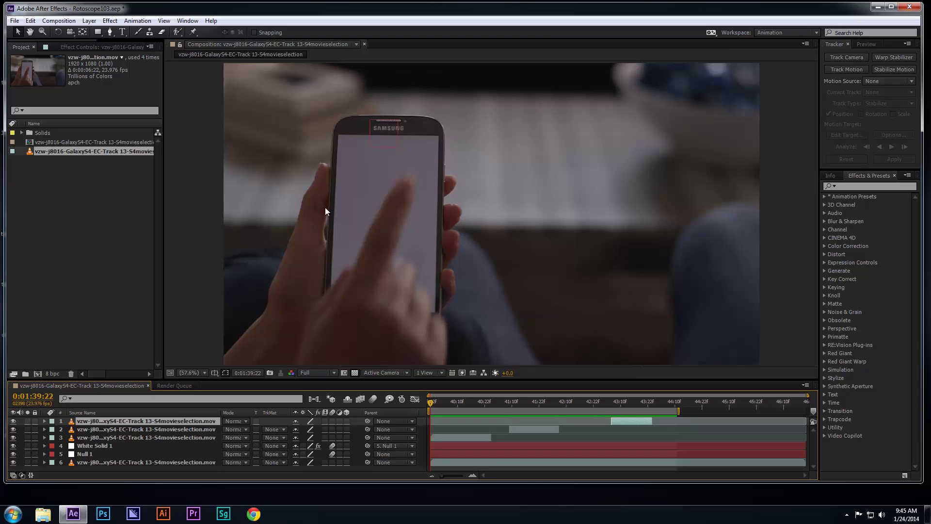
# Step: Choose the Roto Brush tool and open the first footage segment in its own layer view at 0:01:39:22
pyautogui.click(177, 32)
pyautogui.click(200, 31)
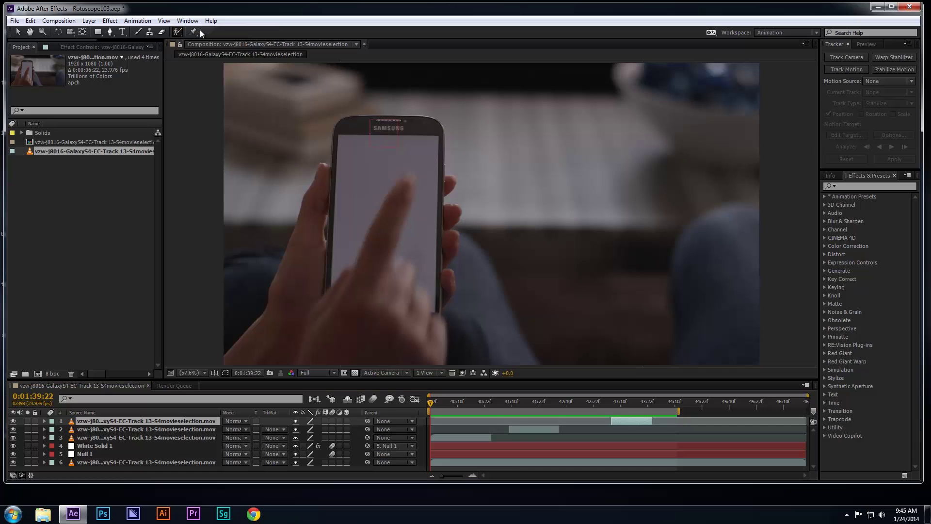
pyautogui.click(448, 438)
pyautogui.moveTo(434, 406)
pyautogui.mouseDown()
pyautogui.moveTo(479, 407)
pyautogui.moveTo(416, 403)
pyautogui.mouseUp()
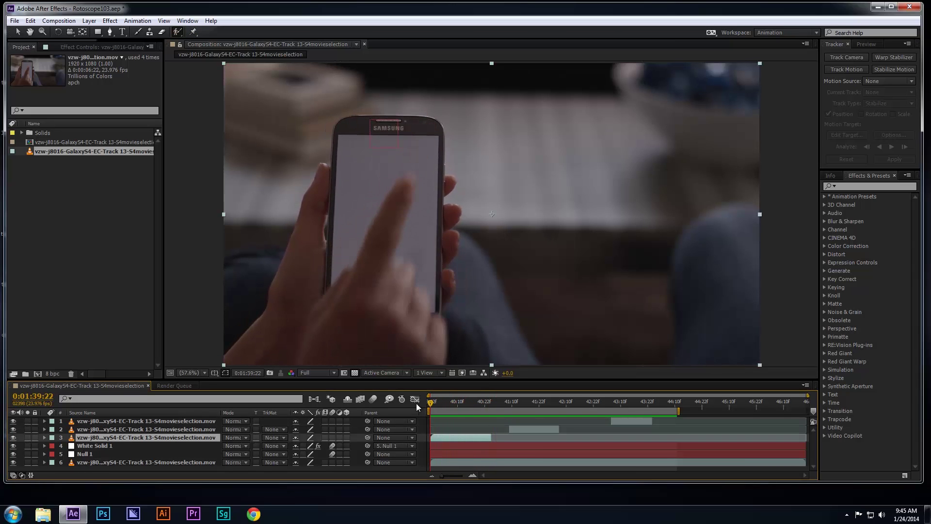
pyautogui.doubleClick(446, 436)
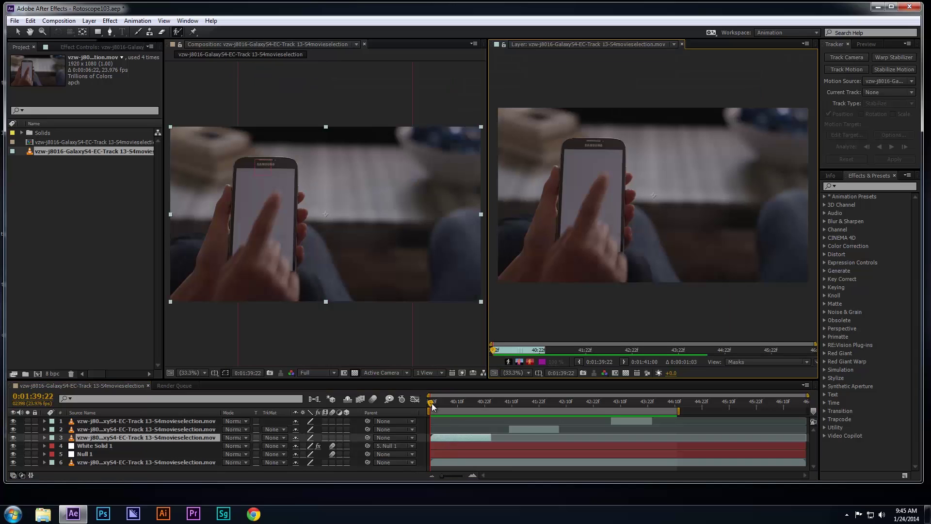
pyautogui.moveTo(432, 406)
pyautogui.mouseDown()
pyautogui.moveTo(493, 407)
pyautogui.moveTo(431, 406)
pyautogui.mouseUp()
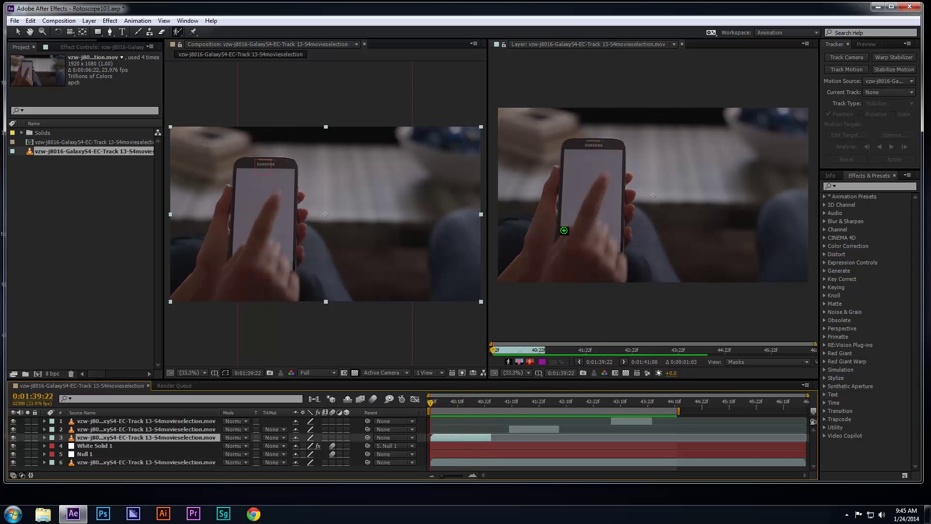
# Step: Paint Roto Brush foreground over the pointing hand at 0:01:39:22 and subtract the phone screen and the holding hand
pyautogui.scroll(1, 568, 231)
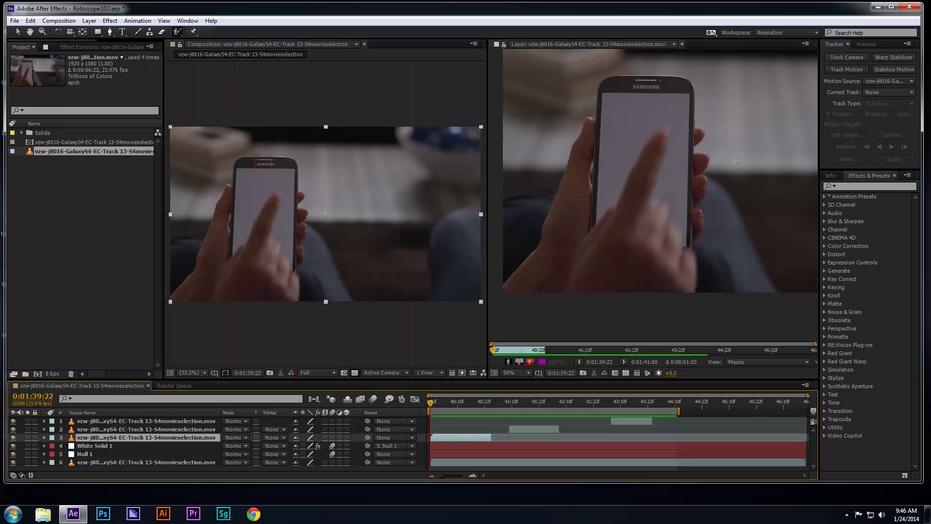
pyautogui.moveTo(582, 280)
pyautogui.mouseDown()
pyautogui.moveTo(650, 156)
pyautogui.moveTo(653, 219)
pyautogui.moveTo(679, 257)
pyautogui.moveTo(626, 280)
pyautogui.moveTo(588, 281)
pyautogui.mouseUp()
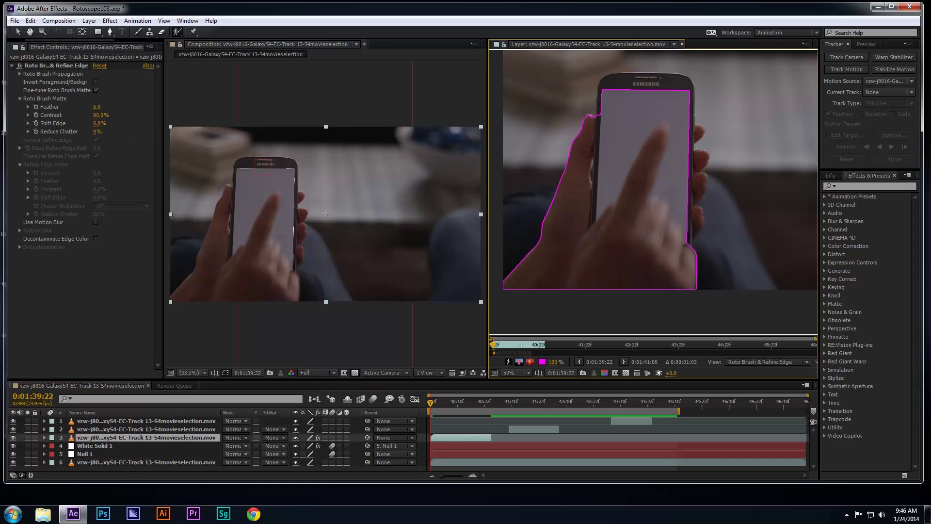
pyautogui.moveTo(164, 213); pyautogui.dragTo(183, 214)
pyautogui.moveTo(552, 283)
pyautogui.mouseDown()
pyautogui.moveTo(570, 226)
pyautogui.moveTo(644, 114)
pyautogui.moveTo(663, 107)
pyautogui.moveTo(684, 116)
pyautogui.moveTo(675, 175)
pyautogui.moveTo(693, 237)
pyautogui.mouseUp()
pyautogui.moveTo(653, 154)
pyautogui.mouseDown()
pyautogui.moveTo(664, 134)
pyautogui.moveTo(652, 243)
pyautogui.mouseUp()
pyautogui.scroll(1, 663, 148)
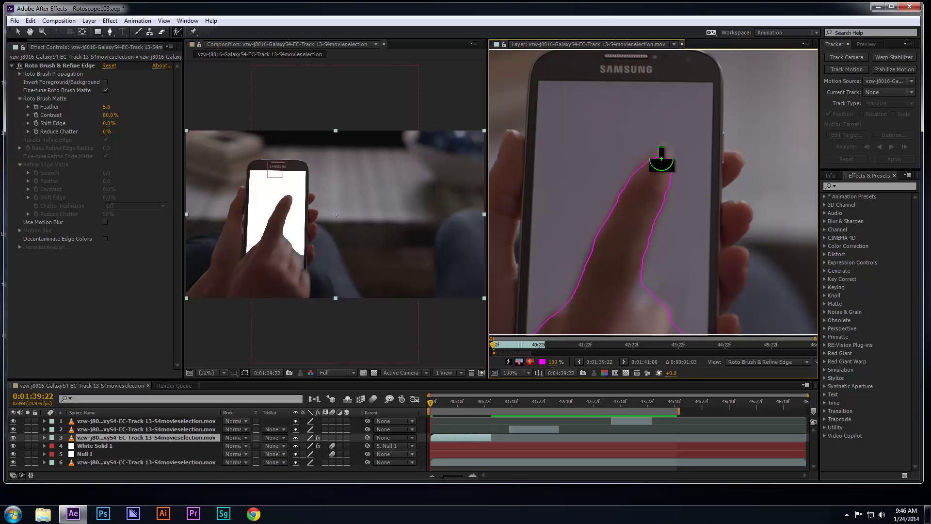
# Step: Refine the roto outline at 0:01:39:22 around the fingertip, the curled knuckles and the outer edge of the hand
pyautogui.click(663, 160)
pyautogui.click(665, 158)
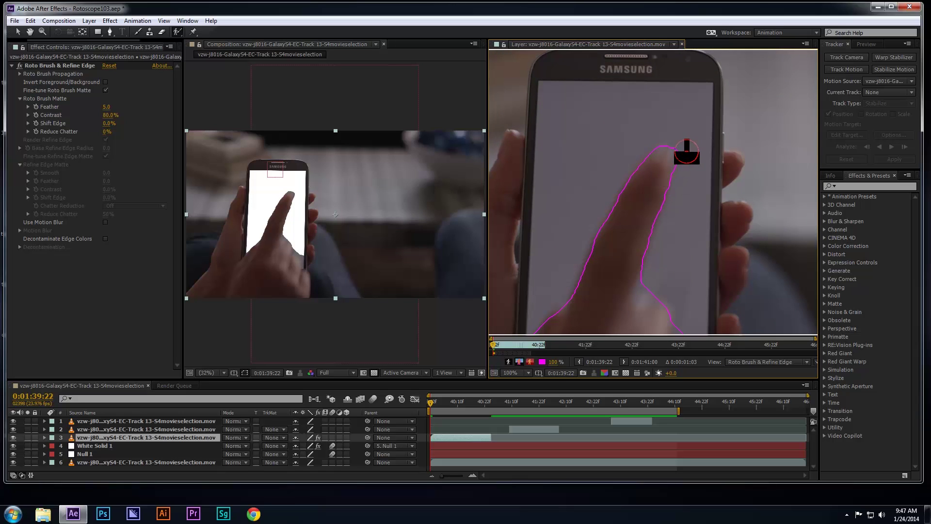
pyautogui.moveTo(686, 151); pyautogui.dragTo(687, 172)
pyautogui.moveTo(655, 223); pyautogui.dragTo(684, 105)
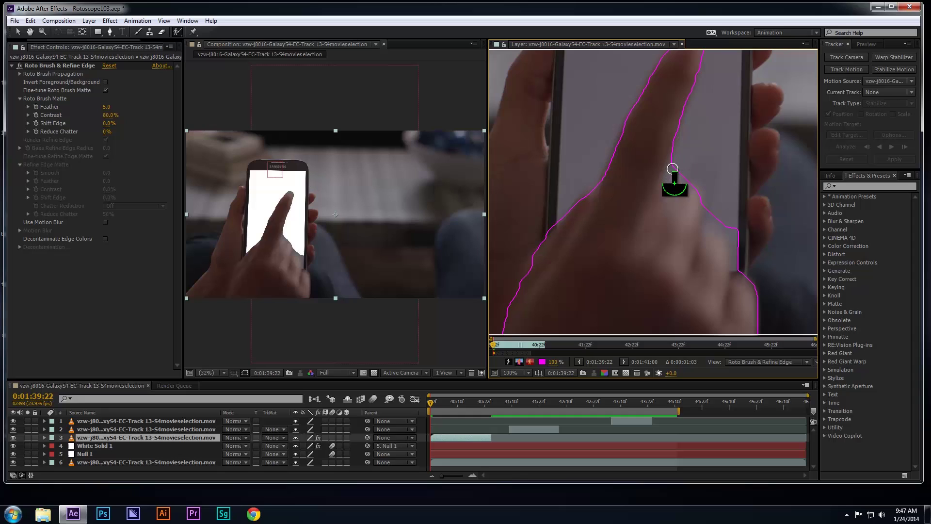
pyautogui.moveTo(671, 186); pyautogui.dragTo(684, 182)
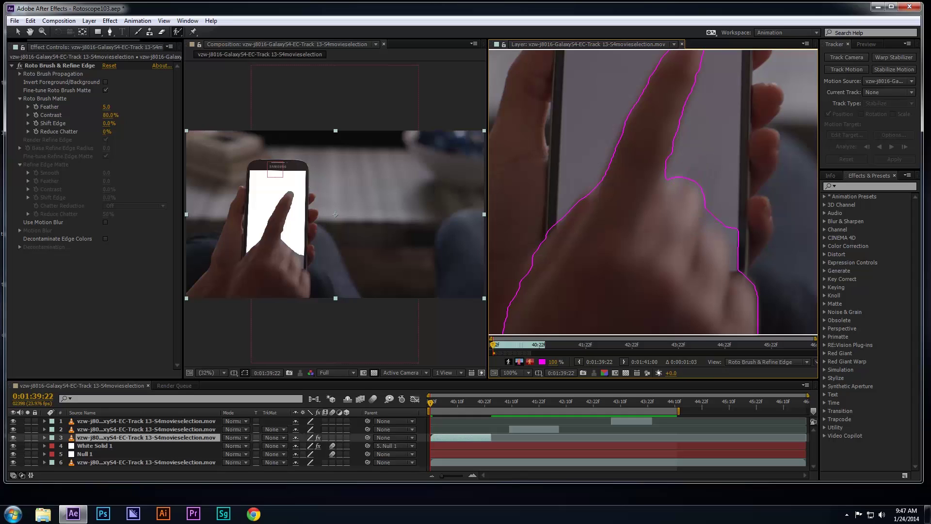
pyautogui.moveTo(708, 211)
pyautogui.mouseDown()
pyautogui.moveTo(738, 232)
pyautogui.moveTo(737, 270)
pyautogui.mouseUp()
pyautogui.moveTo(711, 231); pyautogui.dragTo(728, 269)
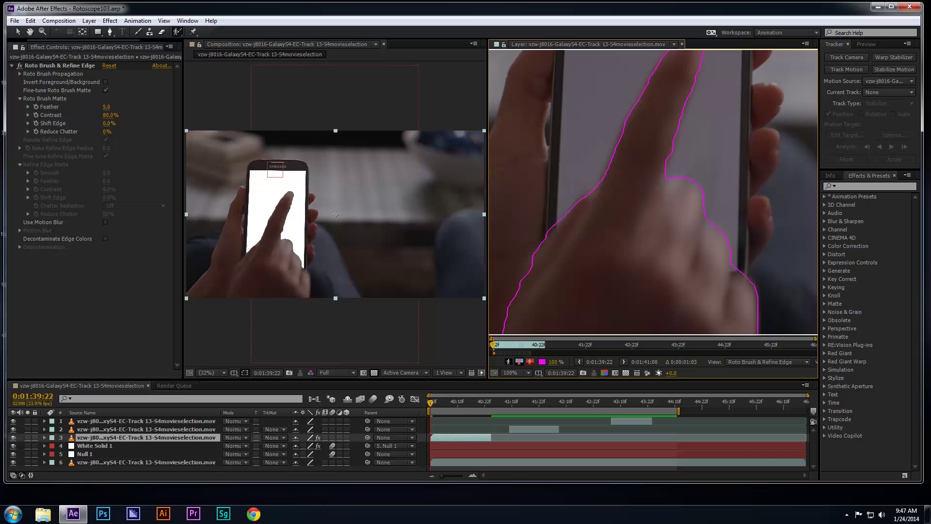
pyautogui.moveTo(558, 206); pyautogui.dragTo(504, 305)
# Step: Advance to 0:01:39:23 and correct the roto outline along the finger, the knuckles and the side of the hand
pyautogui.moveTo(251, 233); pyautogui.dragTo(364, 213)
pyautogui.scroll(2, 321, 209)
pyautogui.scroll(-1, 321, 209)
pyautogui.scroll(-2, 657, 208)
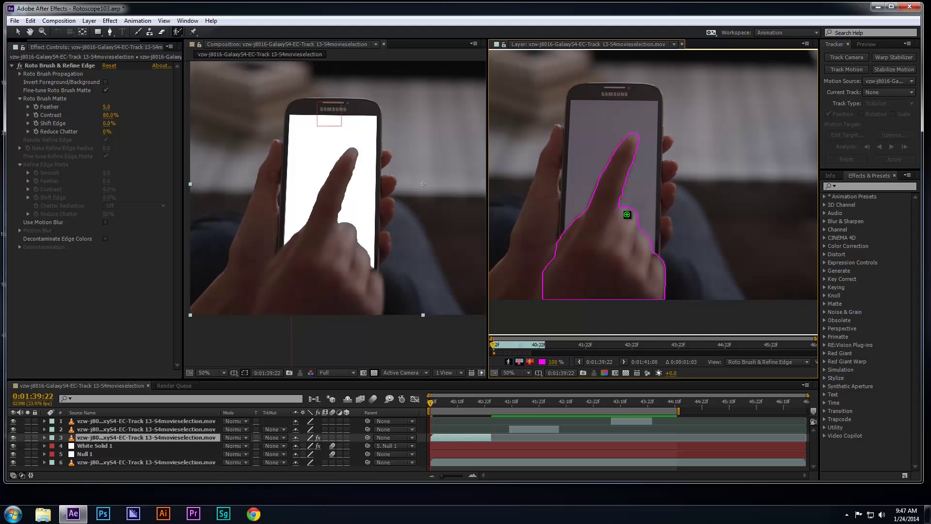
pyautogui.press('pagedown')
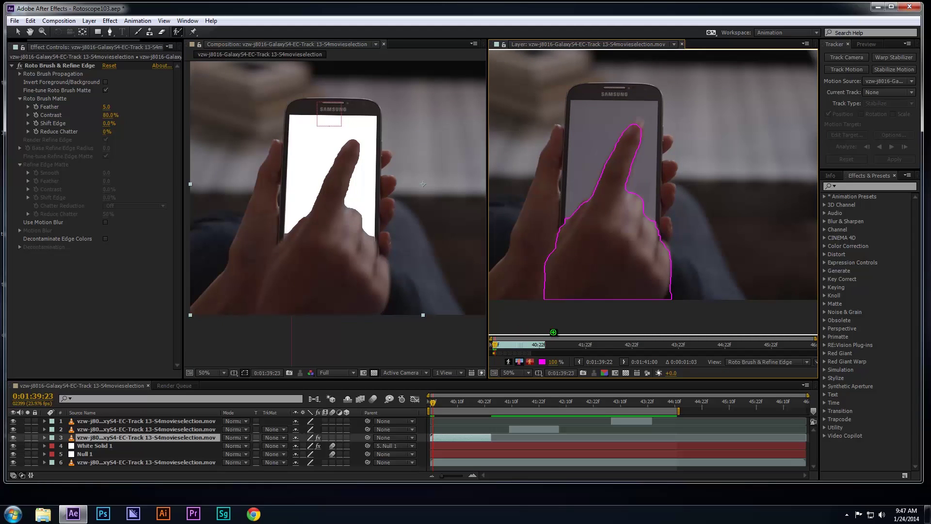
pyautogui.scroll(2, 638, 125)
pyautogui.moveTo(618, 182)
pyautogui.mouseDown()
pyautogui.moveTo(647, 155)
pyautogui.moveTo(628, 253)
pyautogui.moveTo(664, 305)
pyautogui.mouseUp()
pyautogui.scroll(-2, 628, 253)
pyautogui.scroll(2, 613, 262)
pyautogui.moveTo(651, 262); pyautogui.dragTo(684, 308)
pyautogui.scroll(1, 700, 164)
pyautogui.scroll(-1, 639, 204)
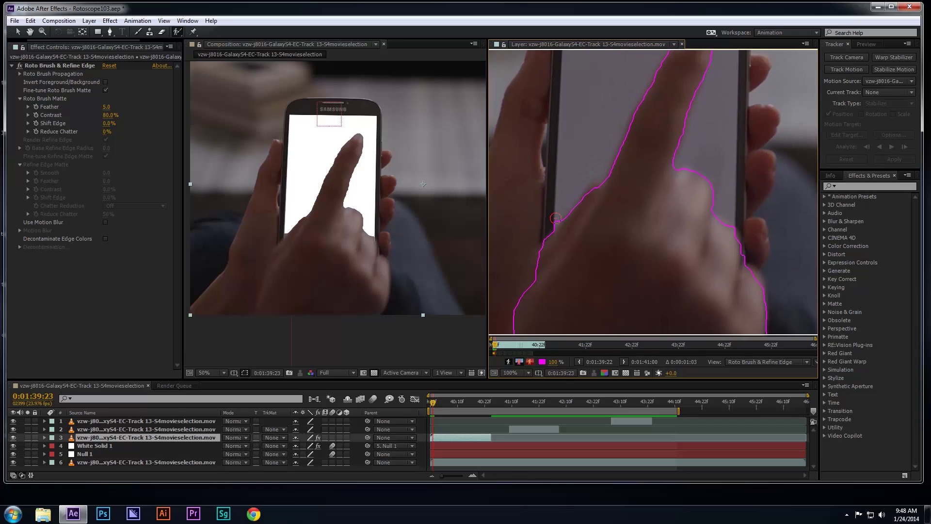
pyautogui.moveTo(749, 273); pyautogui.dragTo(749, 272)
pyautogui.scroll(-1, 644, 289)
# Step: Advance to 0:01:40:00 and correct the roto outline around the pointing finger and curled knuckles
pyautogui.press('pagedown')
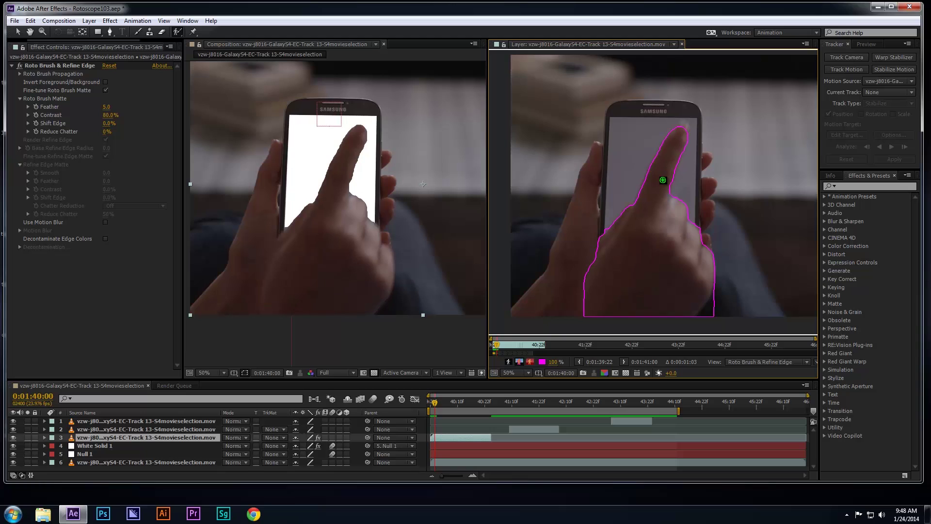
pyautogui.scroll(1, 689, 111)
pyautogui.moveTo(655, 190); pyautogui.dragTo(675, 201)
pyautogui.moveTo(649, 171)
pyautogui.mouseDown()
pyautogui.moveTo(684, 169)
pyautogui.moveTo(681, 230)
pyautogui.moveTo(733, 147)
pyautogui.mouseUp()
pyautogui.moveTo(702, 246); pyautogui.dragTo(716, 296)
pyautogui.scroll(-1, 713, 291)
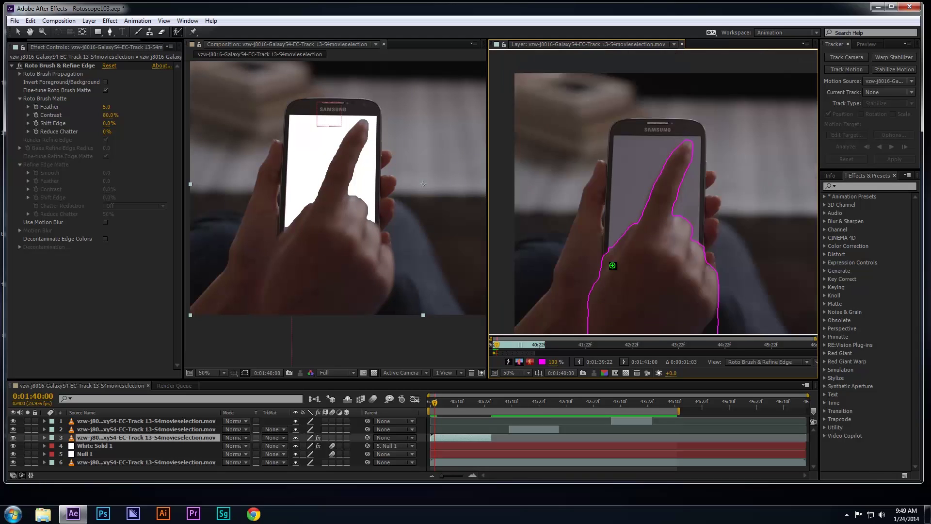
pyautogui.scroll(1, 614, 266)
pyautogui.moveTo(700, 196)
pyautogui.mouseDown()
pyautogui.moveTo(602, 102)
pyautogui.moveTo(626, 221)
pyautogui.mouseUp()
pyautogui.moveTo(676, 133); pyautogui.dragTo(636, 225)
# Step: Advance to 0:01:40:01, add the fingertip to the foreground and subtract the phone screen area beside the finger
pyautogui.press('pagedown')
pyautogui.moveTo(653, 102)
pyautogui.mouseDown()
pyautogui.moveTo(682, 77)
pyautogui.moveTo(688, 116)
pyautogui.mouseUp()
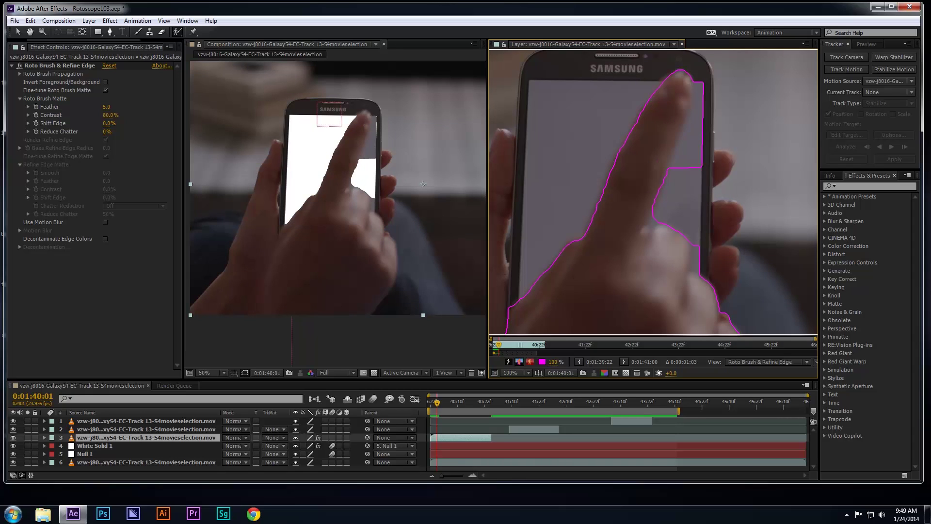
pyautogui.moveTo(671, 175)
pyautogui.mouseDown()
pyautogui.moveTo(696, 110)
pyautogui.moveTo(698, 70)
pyautogui.mouseUp()
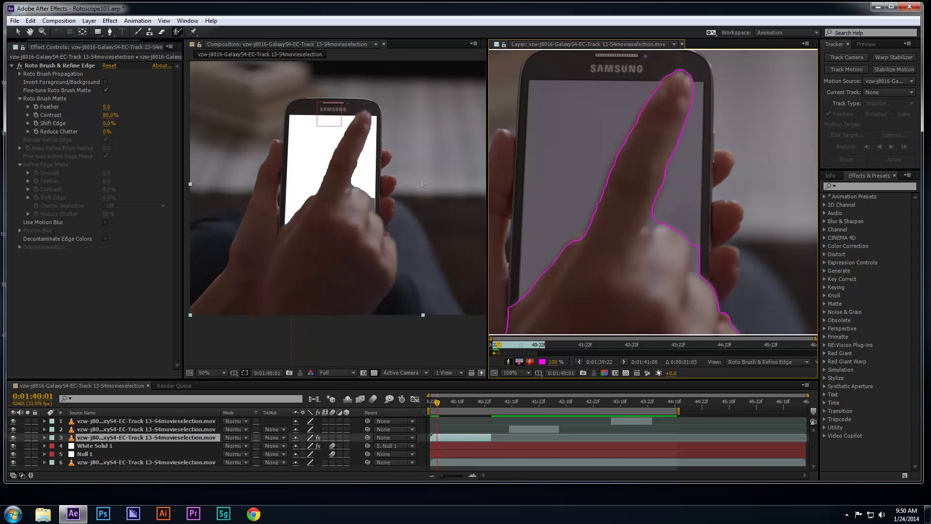
pyautogui.moveTo(647, 114); pyautogui.dragTo(617, 172)
pyautogui.moveTo(649, 203)
pyautogui.mouseDown()
pyautogui.moveTo(681, 225)
pyautogui.moveTo(685, 252)
pyautogui.mouseUp()
pyautogui.moveTo(671, 150)
pyautogui.mouseDown()
pyautogui.moveTo(654, 194)
pyautogui.moveTo(672, 173)
pyautogui.mouseUp()
# Step: Clean up the roto outline at 0:01:40:02 along the finger, the knuckles and the lower edge of the hand
pyautogui.moveTo(700, 80); pyautogui.dragTo(703, 107)
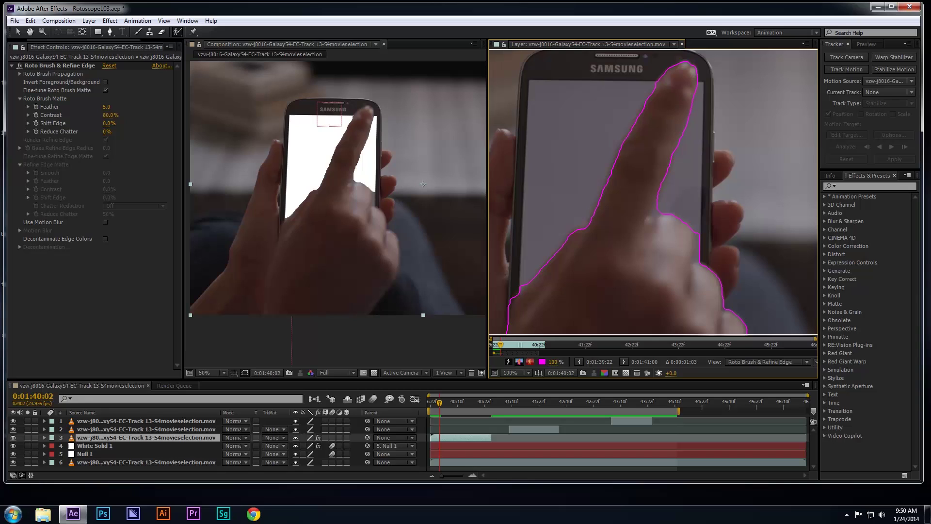
pyautogui.moveTo(656, 72)
pyautogui.mouseDown()
pyautogui.moveTo(615, 144)
pyautogui.moveTo(644, 124)
pyautogui.mouseUp()
pyautogui.moveTo(672, 217)
pyautogui.mouseDown()
pyautogui.moveTo(690, 243)
pyautogui.moveTo(692, 274)
pyautogui.mouseUp()
pyautogui.moveTo(680, 121)
pyautogui.mouseDown()
pyautogui.moveTo(654, 183)
pyautogui.moveTo(684, 143)
pyautogui.mouseUp()
pyautogui.moveTo(526, 274); pyautogui.dragTo(513, 293)
# Step: Advance to 0:01:40:03 and adjust the roto outline along the inner edge of the pointing finger
pyautogui.press('pagedown')
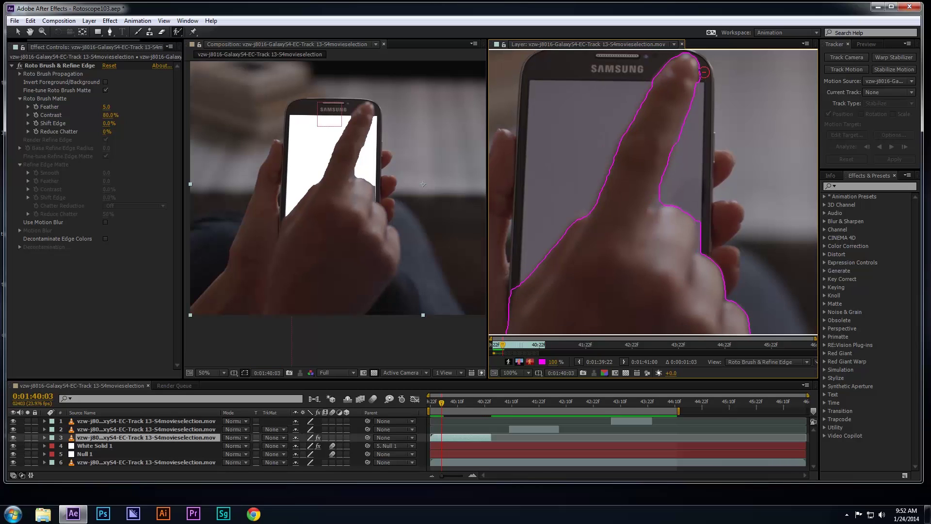
pyautogui.moveTo(703, 66)
pyautogui.mouseDown()
pyautogui.moveTo(690, 123)
pyautogui.moveTo(685, 95)
pyautogui.moveTo(673, 116)
pyautogui.mouseUp()
pyautogui.moveTo(679, 66)
pyautogui.mouseDown()
pyautogui.moveTo(643, 116)
pyautogui.moveTo(677, 149)
pyautogui.mouseUp()
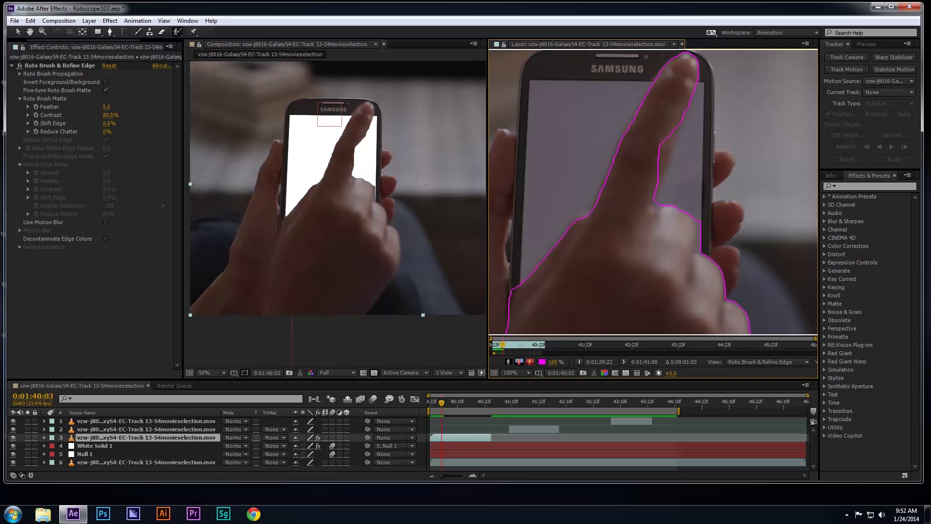
pyautogui.moveTo(687, 100); pyautogui.dragTo(642, 212)
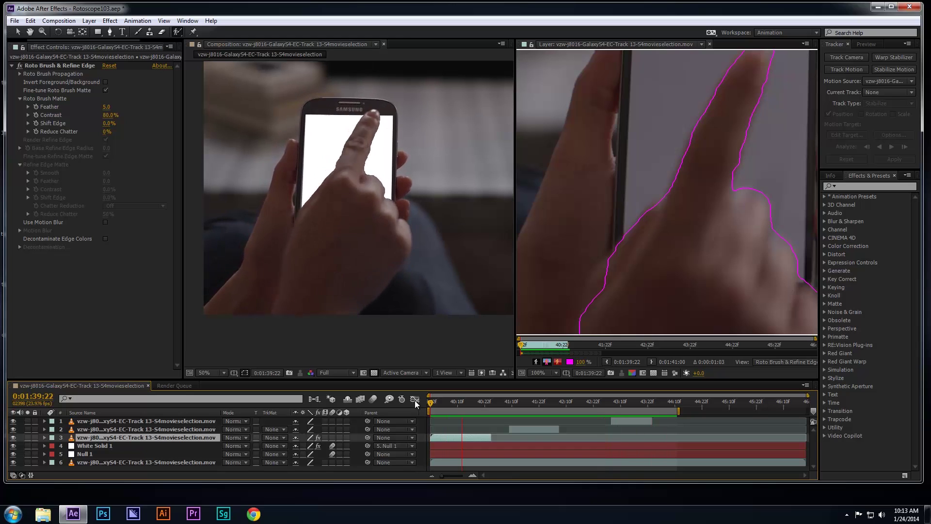
# Step: Review the playback of the rotoscoped first segment and inspect the whole hand outline at 0:01:39:22
pyautogui.press('space')
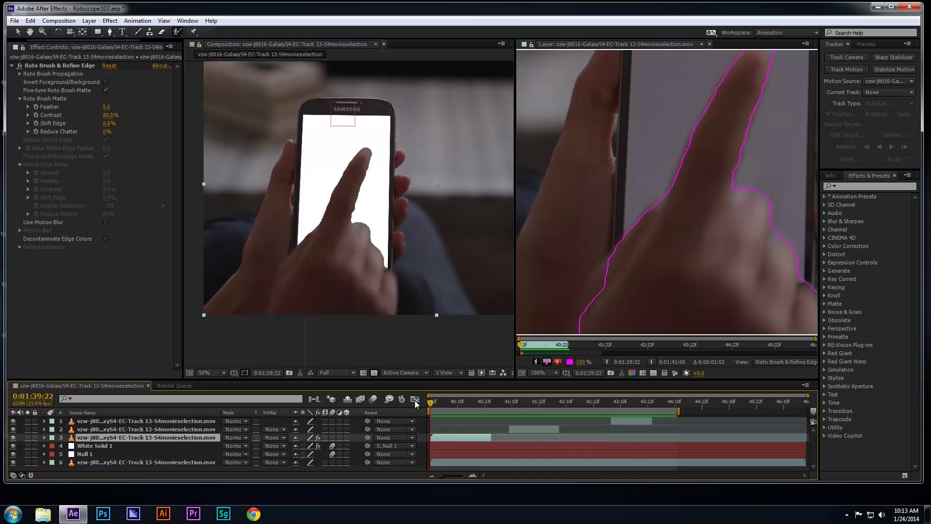
pyautogui.scroll(-2, 699, 212)
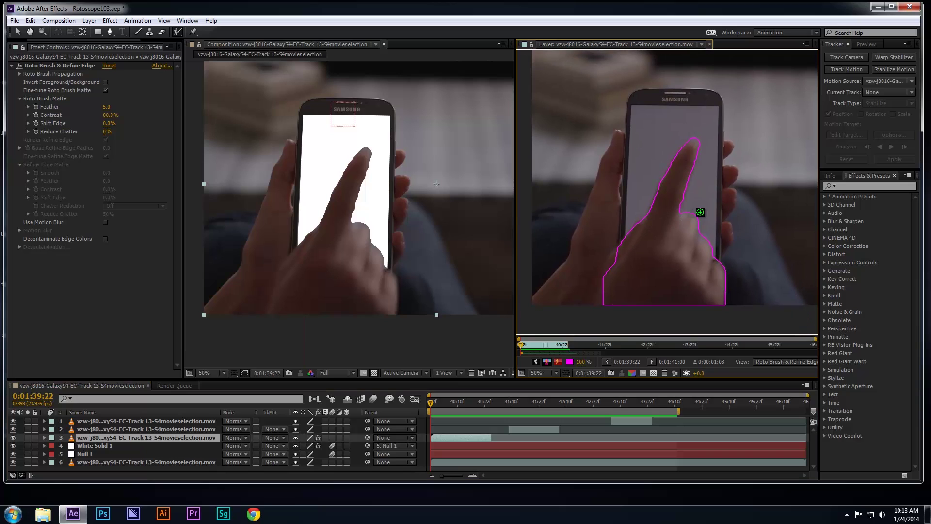
# Step: Set the Roto Brush Matte Feather to 20 and its Contrast to 80%
pyautogui.moveTo(180, 104); pyautogui.dragTo(197, 104)
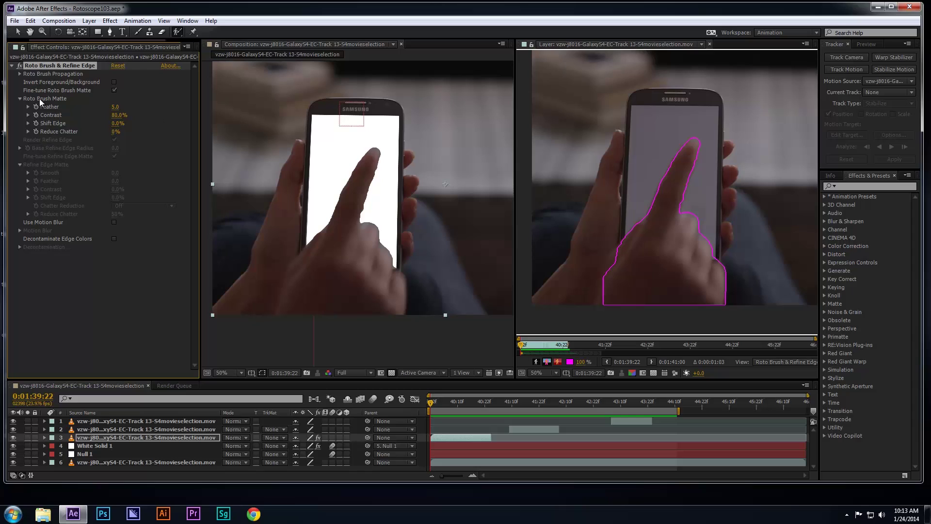
pyautogui.click(115, 107)
pyautogui.press('Return')
pyautogui.click(116, 117)
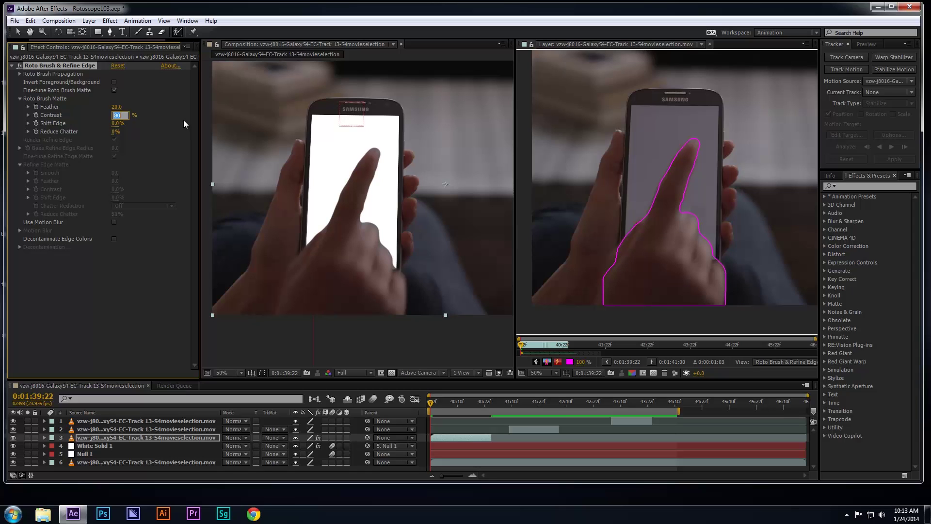
pyautogui.write('70')
pyautogui.press('Return')
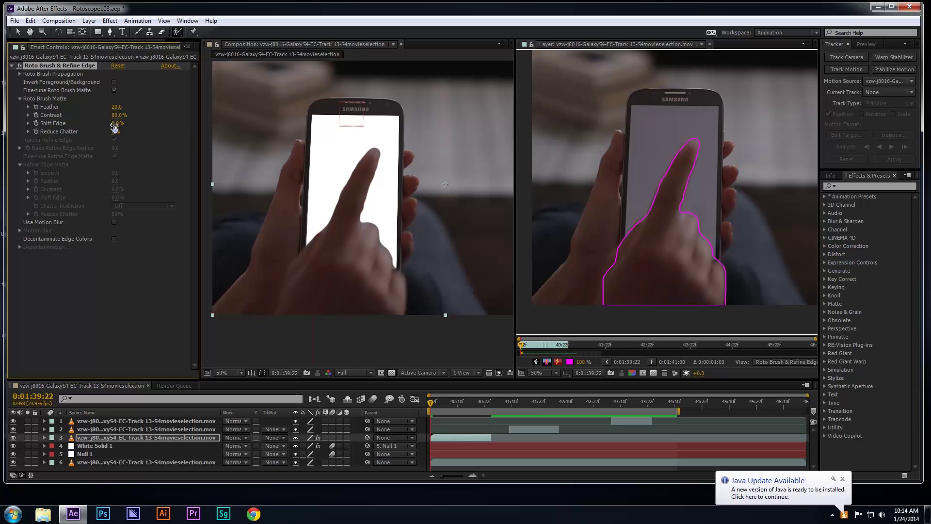
# Step: Try a Shift Edge of about -21.7% on the Roto Brush Matte and reset it to 0%
pyautogui.click(29, 123)
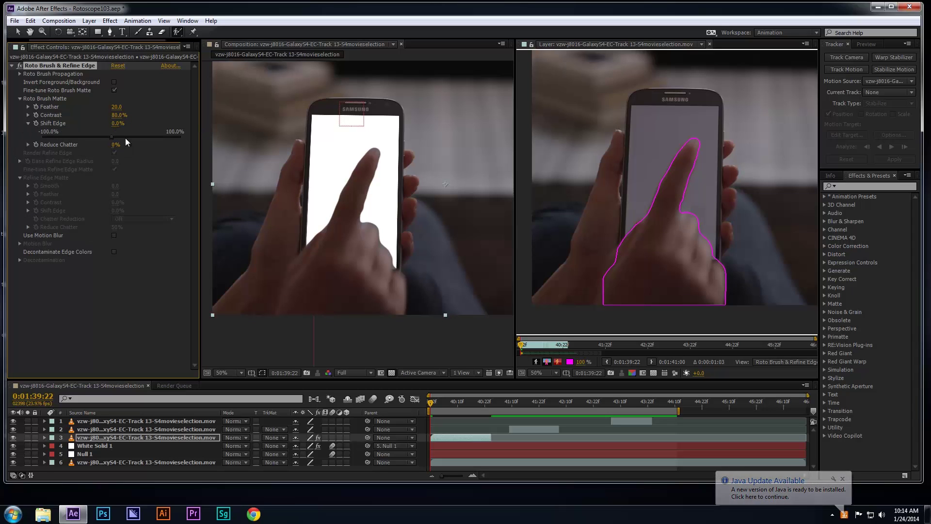
pyautogui.moveTo(111, 136); pyautogui.dragTo(96, 137)
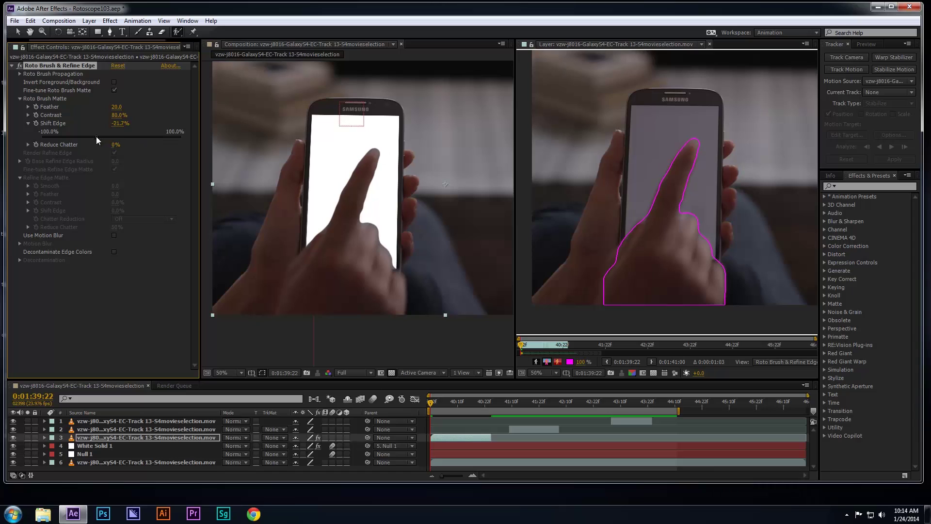
pyautogui.click(117, 124)
pyautogui.write('0')
pyautogui.press('Return')
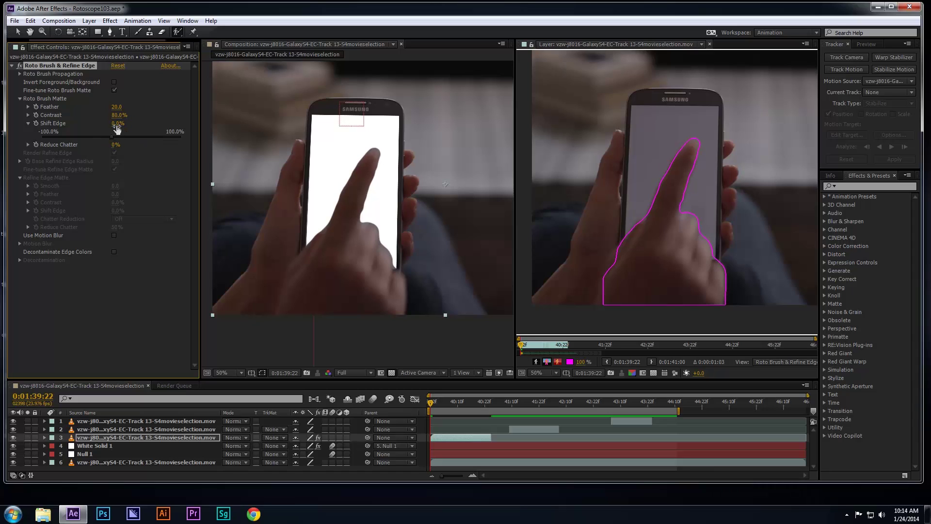
# Step: Set the Roto Brush Matte's Reduce Chatter to 25% and turn on Use Motion Blur
pyautogui.click(28, 145)
pyautogui.write('50')
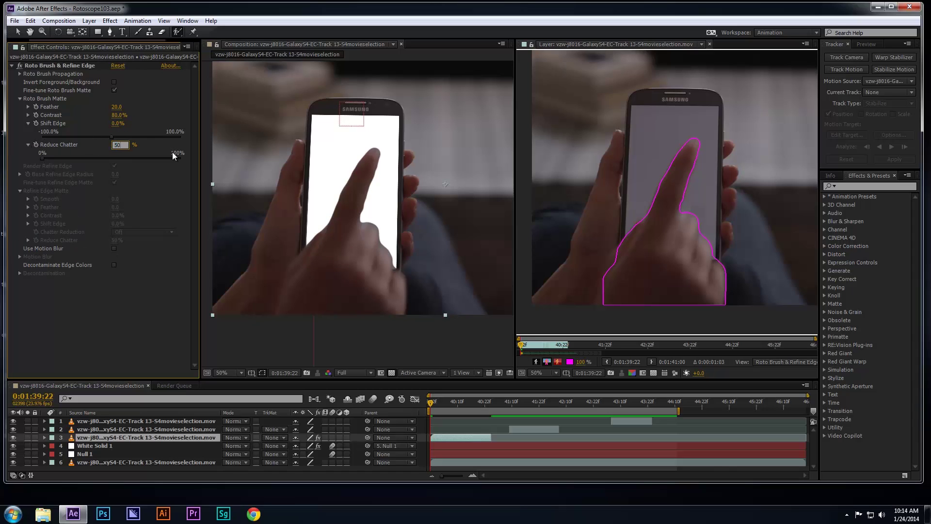
pyautogui.press('Return')
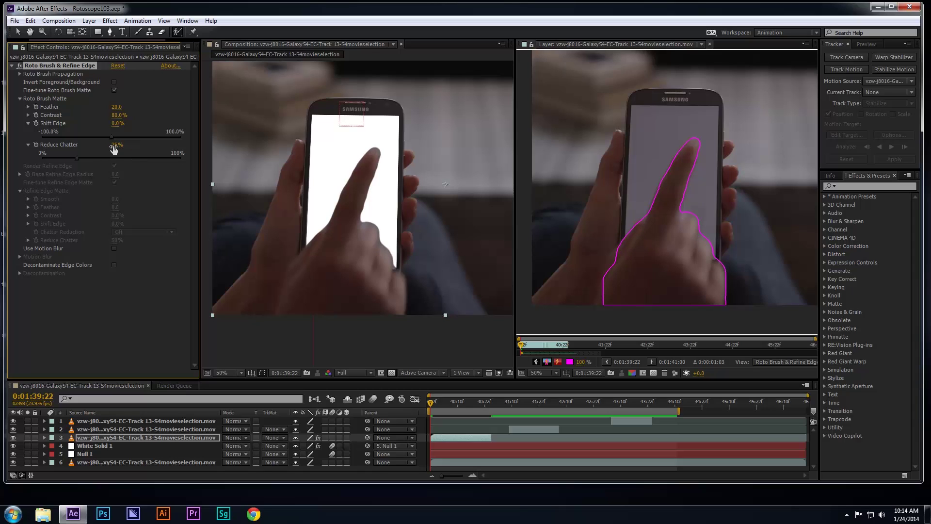
pyautogui.click(115, 249)
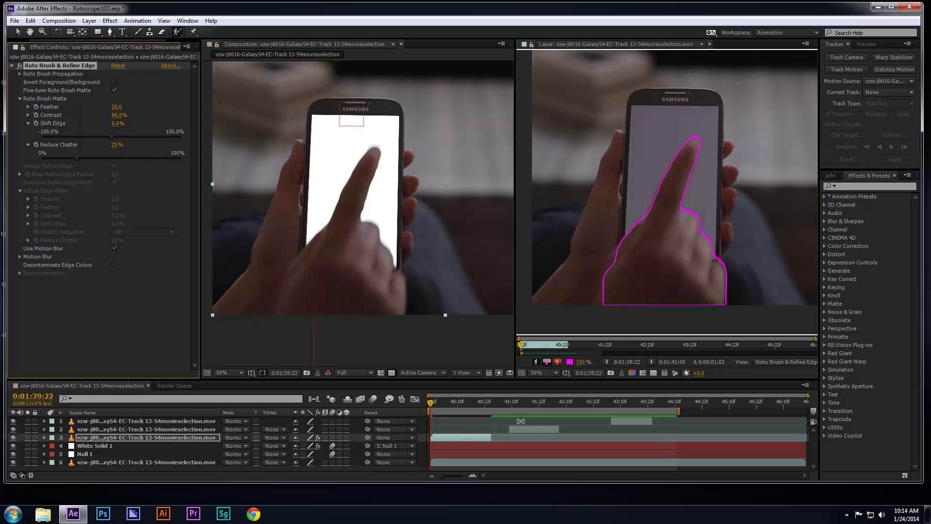
# Step: Paint a Refine Edge stroke along the whole outline of the pointing hand at 0:01:39:22
pyautogui.moveTo(432, 403)
pyautogui.mouseDown()
pyautogui.moveTo(482, 404)
pyautogui.moveTo(425, 397)
pyautogui.mouseUp()
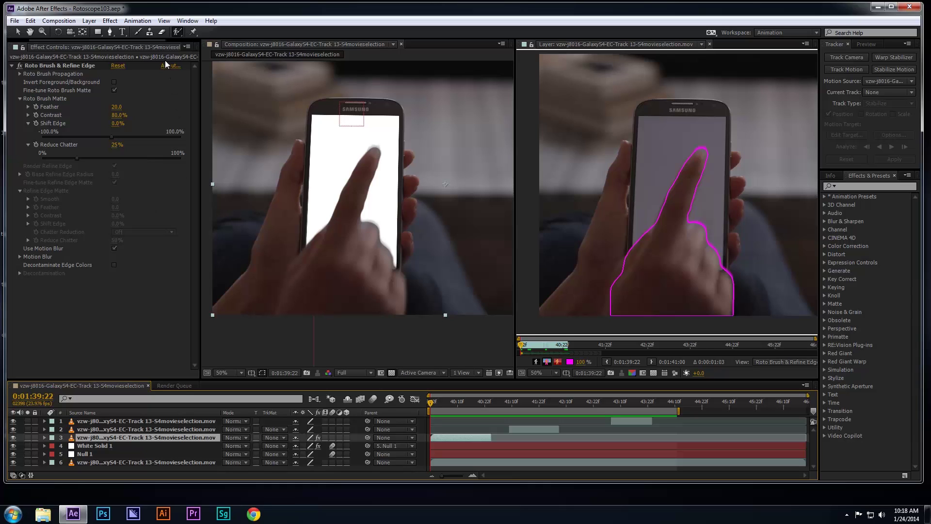
pyautogui.click(177, 32)
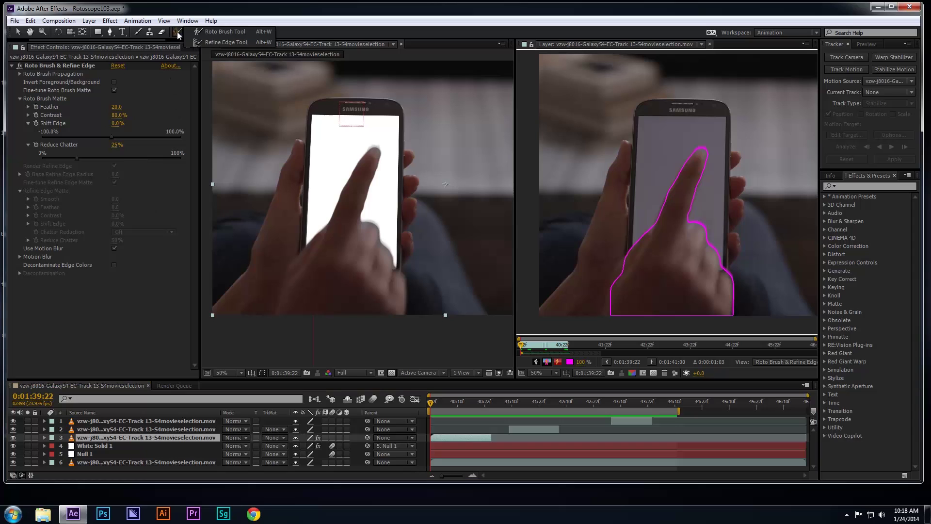
pyautogui.click(195, 44)
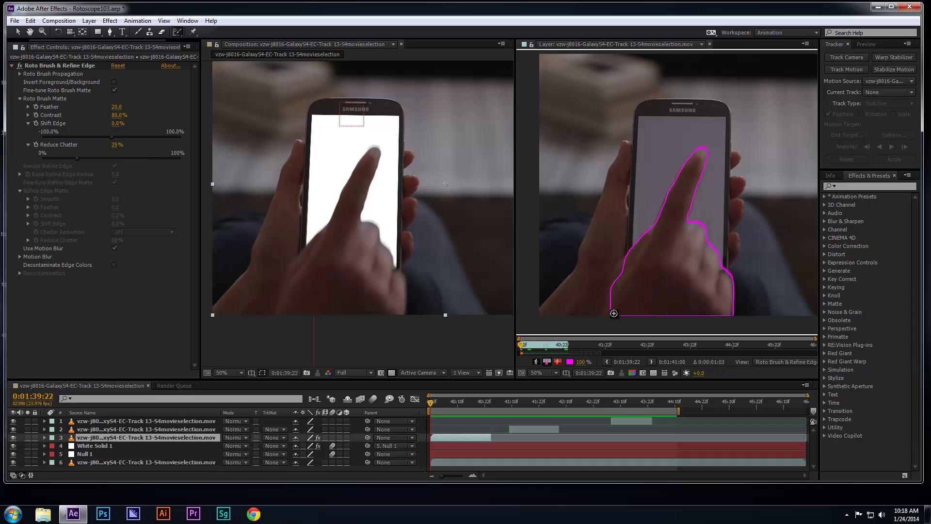
pyautogui.scroll(1, 610, 305)
pyautogui.moveTo(610, 305); pyautogui.dragTo(621, 227)
pyautogui.scroll(-2, 621, 227)
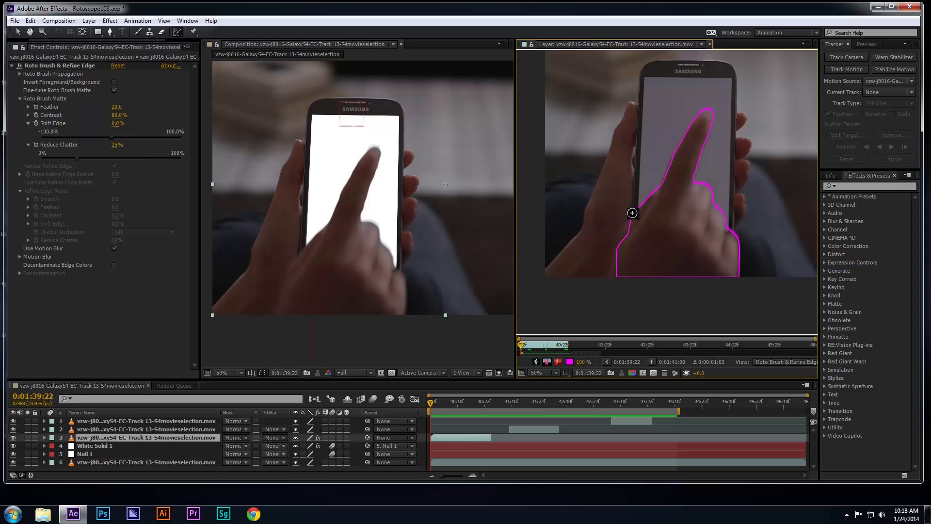
pyautogui.moveTo(630, 218)
pyautogui.mouseDown()
pyautogui.moveTo(688, 123)
pyautogui.moveTo(709, 107)
pyautogui.moveTo(715, 129)
pyautogui.moveTo(694, 183)
pyautogui.moveTo(742, 243)
pyautogui.mouseUp()
# Step: Extend the Refine Edge area over the fingertip and the inner side of the pointing finger
pyautogui.hotkey('alt', 'w')
pyautogui.scroll(2, 699, 107)
pyautogui.moveTo(731, 127); pyautogui.dragTo(699, 228)
pyautogui.moveTo(730, 117); pyautogui.dragTo(730, 144)
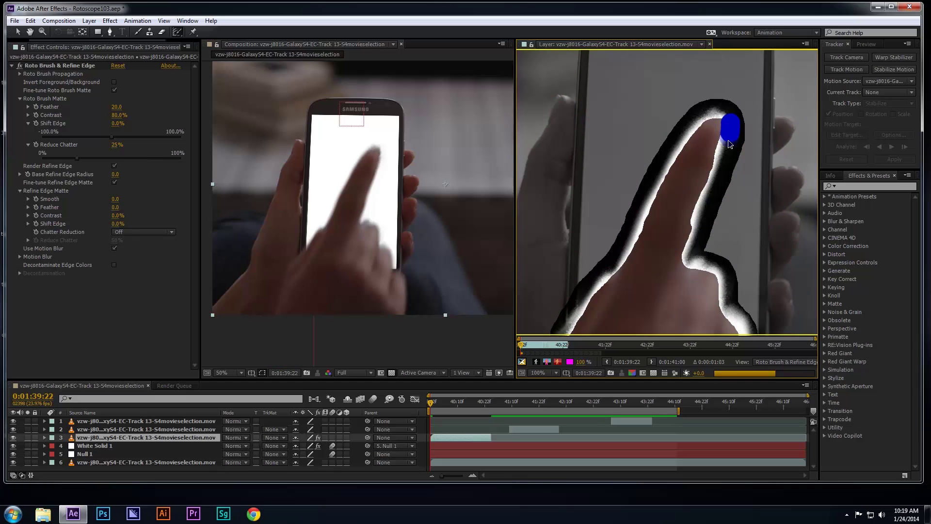
# Step: Add the missing fingertip to the foreground with Roto Brush at 0:01:40:02 and 0:01:40:03
pyautogui.scroll(-2, 675, 129)
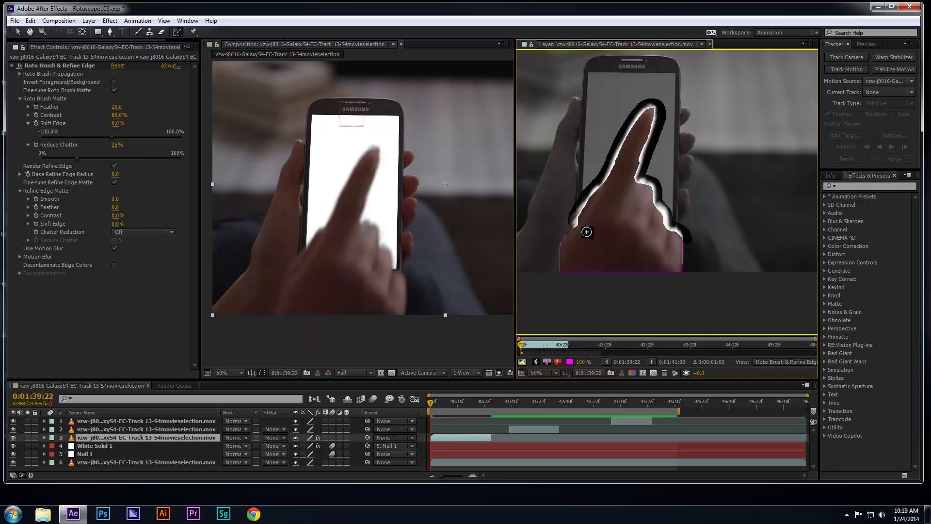
pyautogui.press('pagedown')
pyautogui.press('pagedown')
pyautogui.press('pagedown')
pyautogui.press('pagedown')
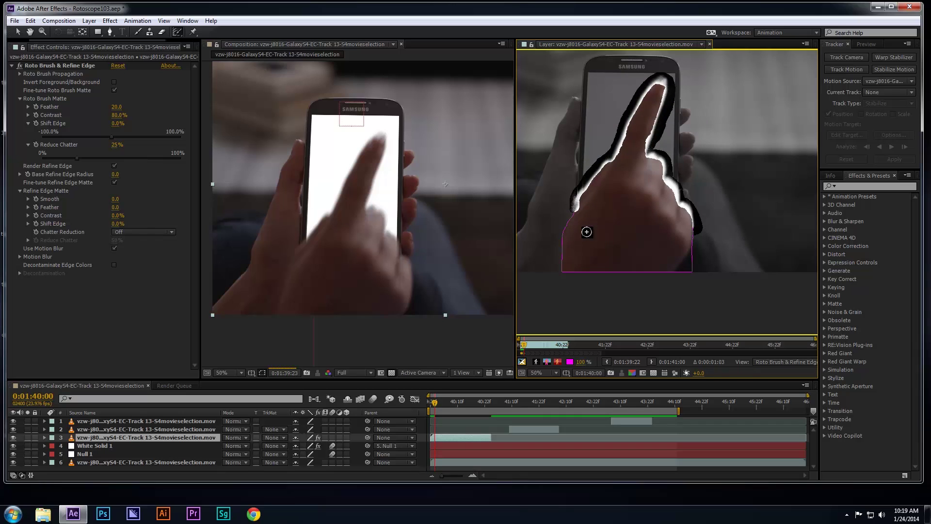
pyautogui.scroll(1, 390, 129)
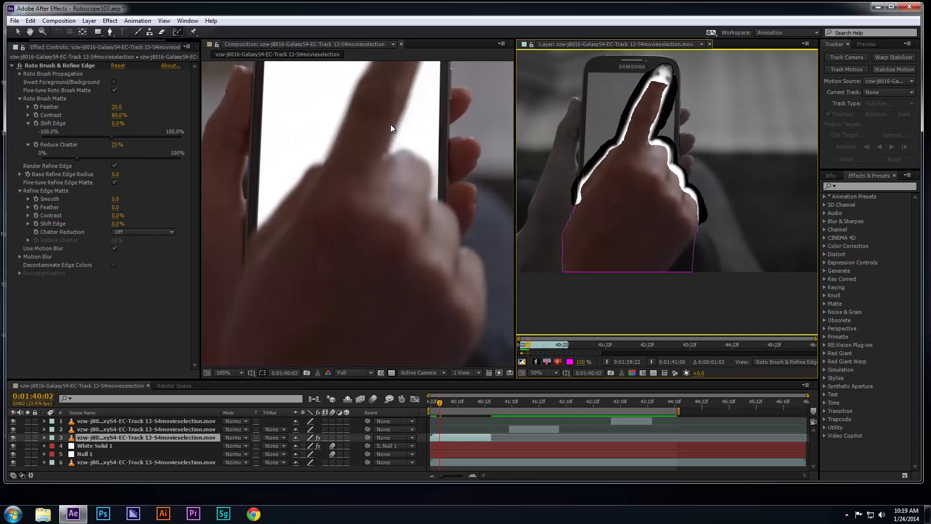
pyautogui.moveTo(391, 129); pyautogui.dragTo(391, 253)
pyautogui.scroll(1, 662, 101)
pyautogui.moveTo(662, 100); pyautogui.dragTo(693, 250)
pyautogui.moveTo(177, 32); pyautogui.dragTo(197, 33)
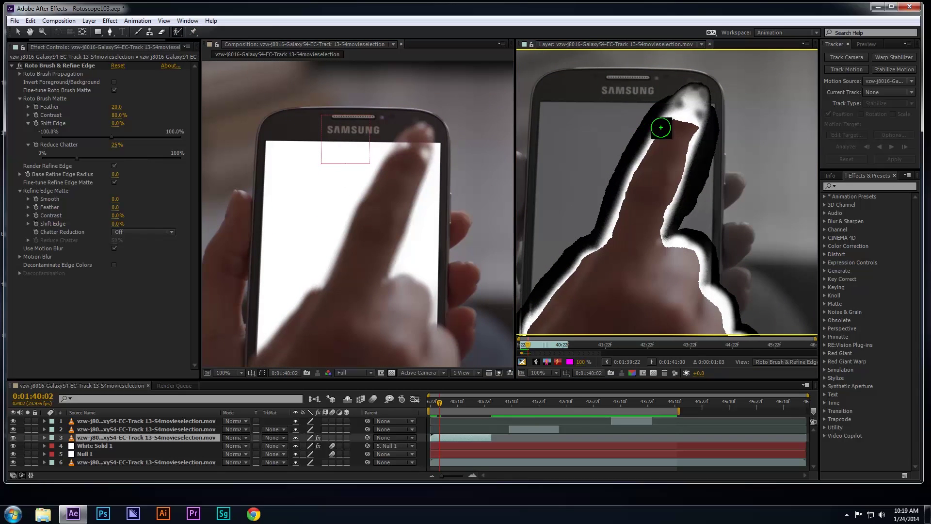
pyautogui.moveTo(661, 129); pyautogui.dragTo(696, 95)
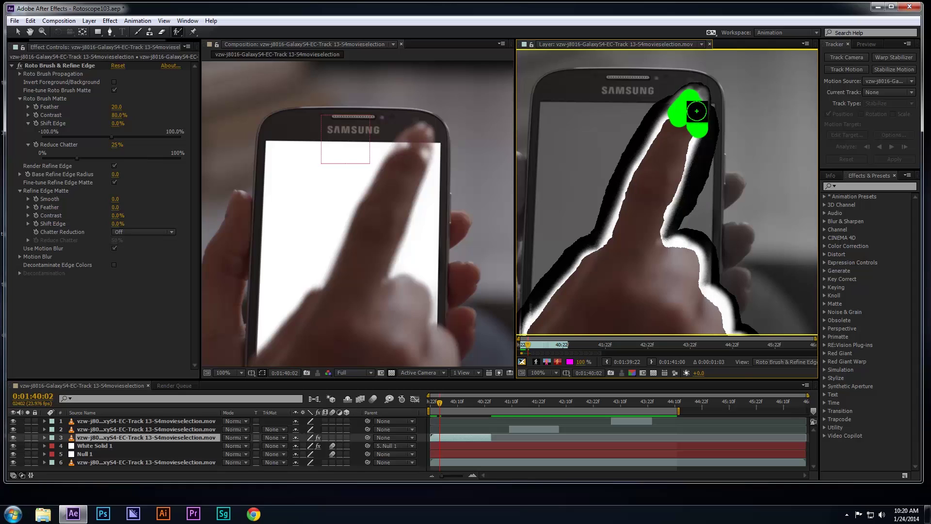
pyautogui.press('pagedown')
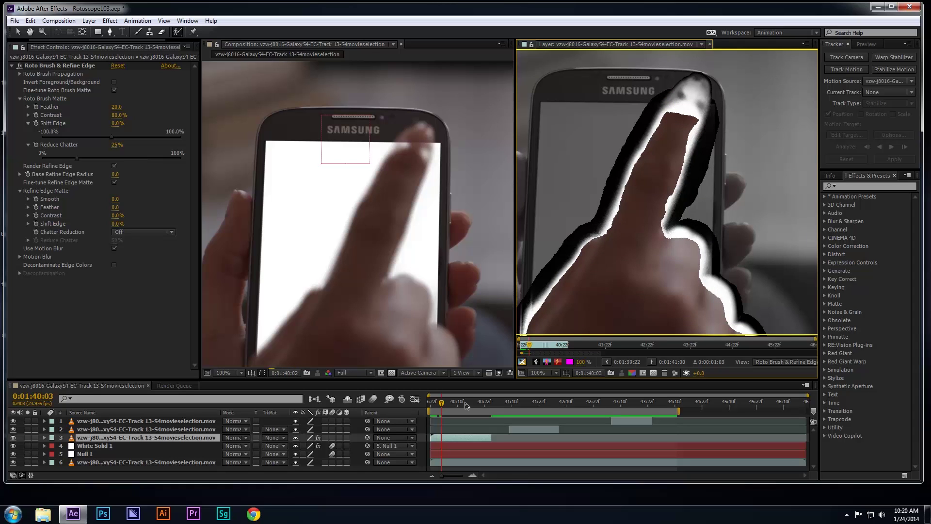
pyautogui.moveTo(679, 122); pyautogui.dragTo(692, 99)
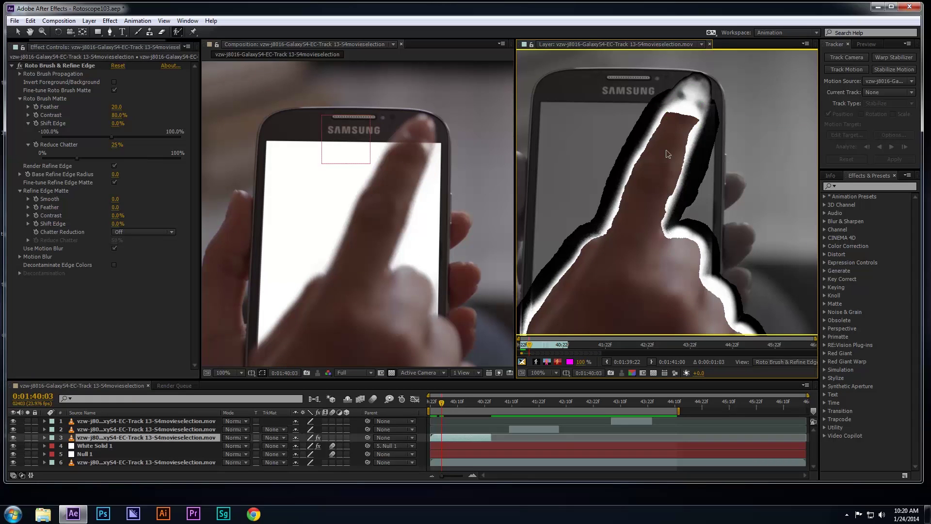
# Step: Inspect the hand's matte at 0:01:40:03 as alpha overlay, alpha boundary and black-and-white alpha
pyautogui.click(558, 362)
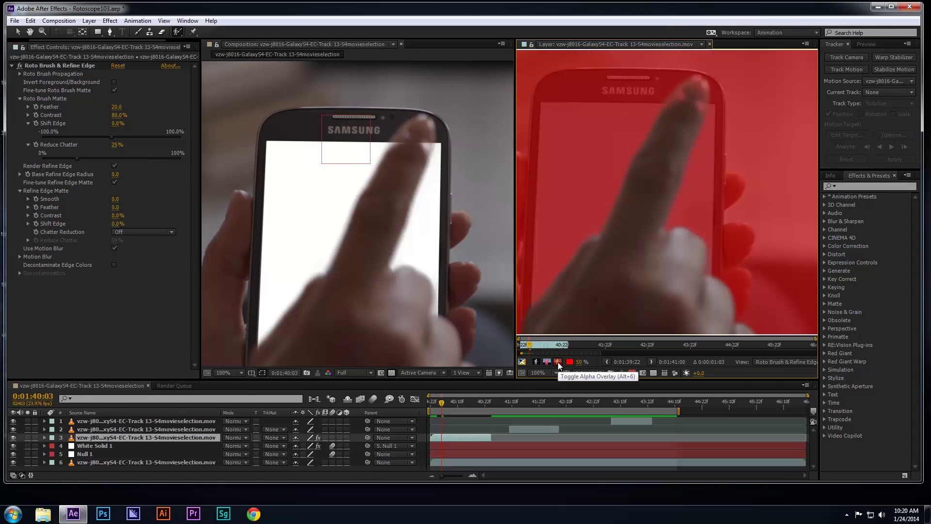
pyautogui.click(549, 362)
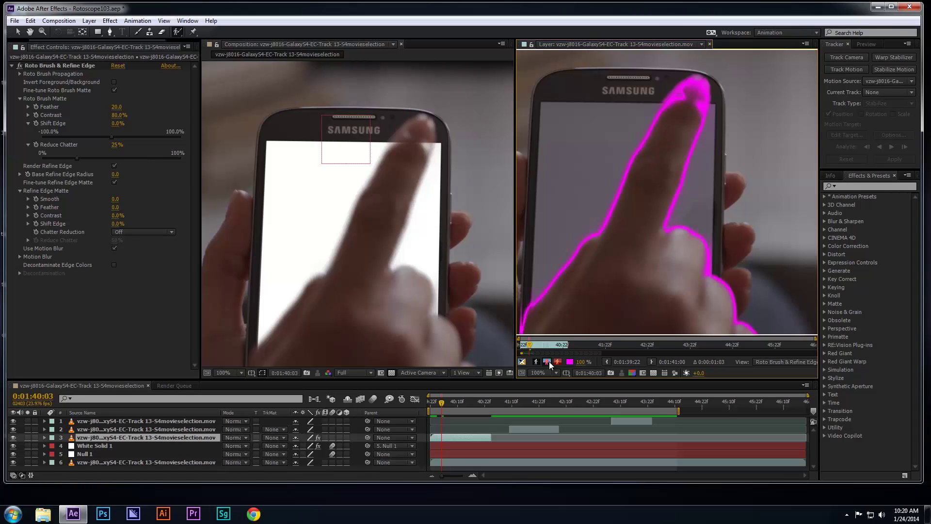
pyautogui.click(535, 362)
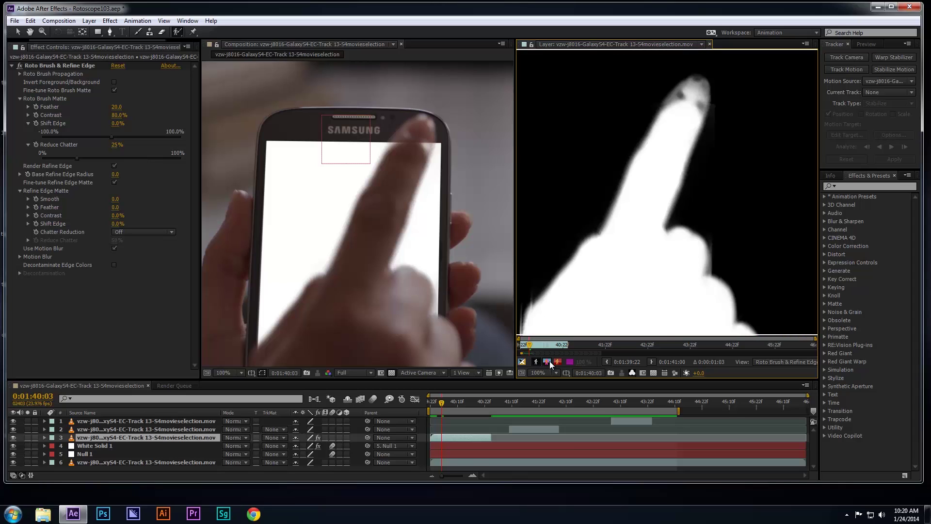
pyautogui.click(549, 362)
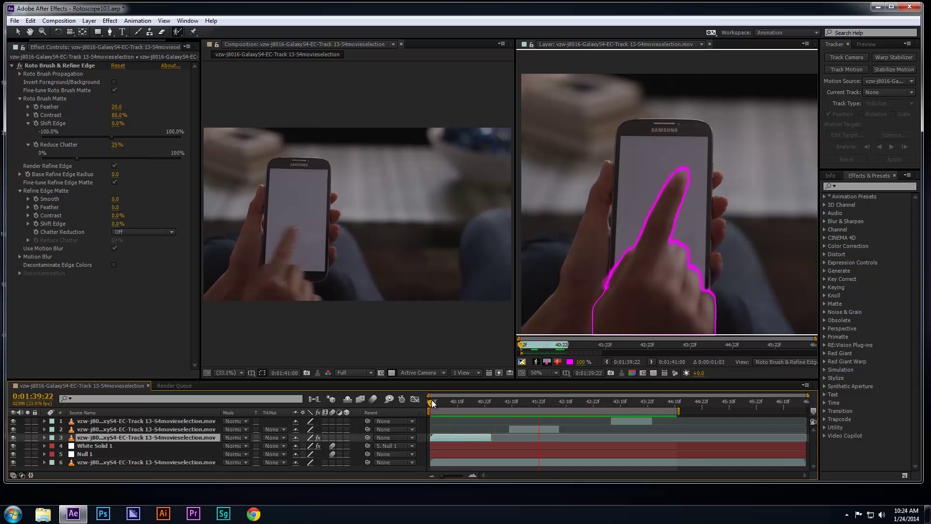
# Step: Close the layer view and play back the composition from 0:01:39:22 to check the refined hand segment
pyautogui.press('space')
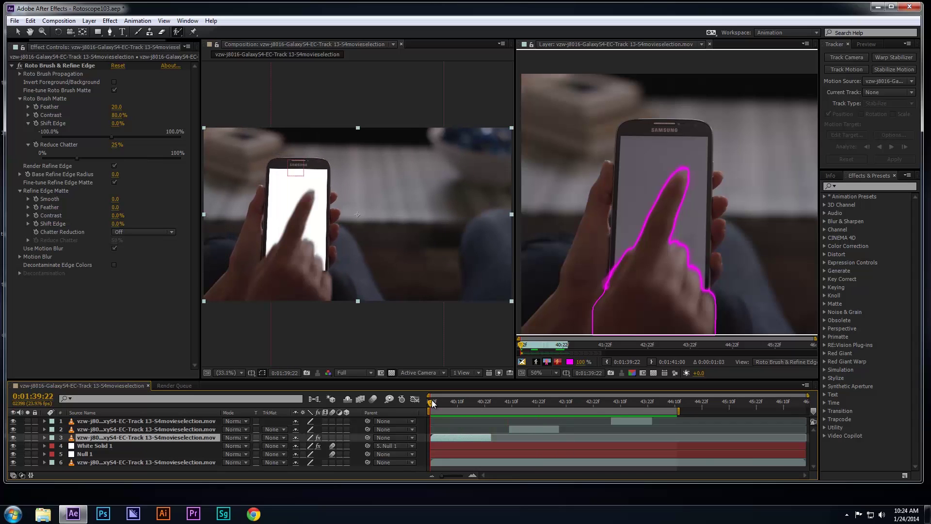
pyautogui.click(508, 403)
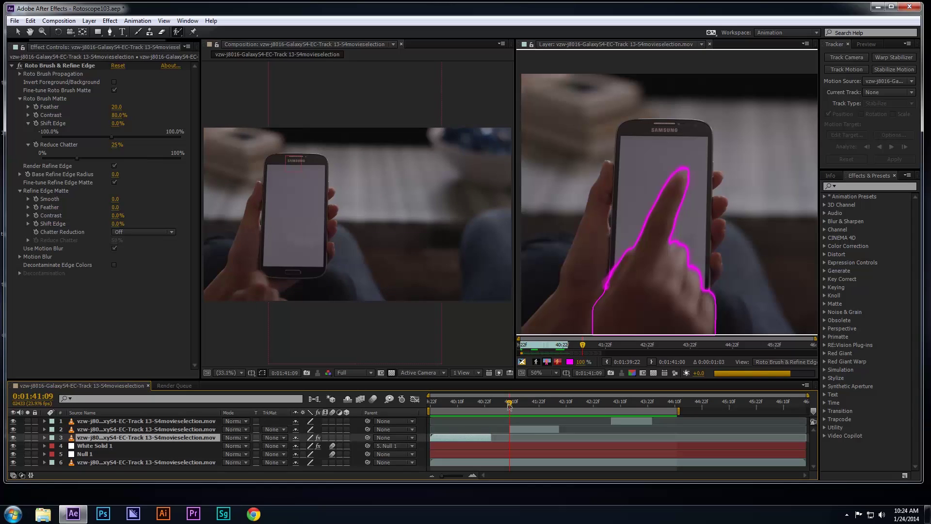
pyautogui.click(709, 45)
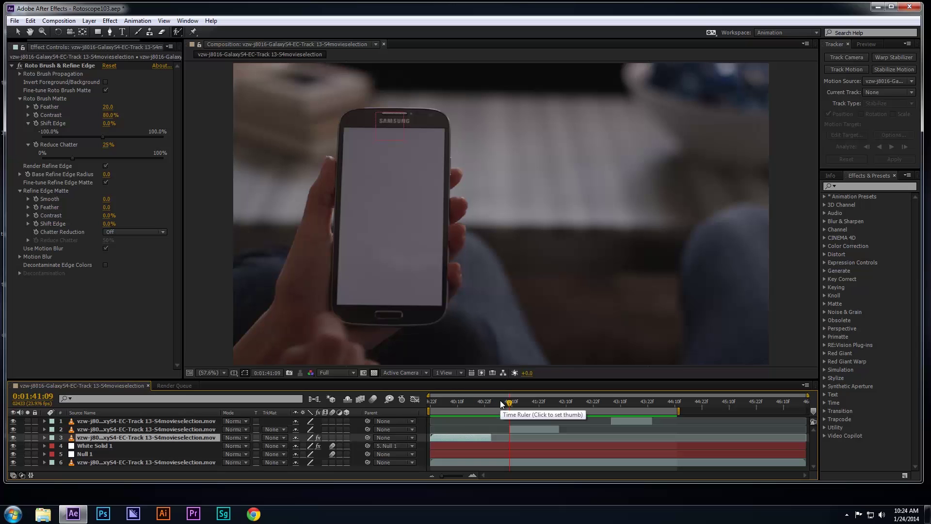
pyautogui.moveTo(499, 400); pyautogui.dragTo(407, 384)
pyautogui.press('space')
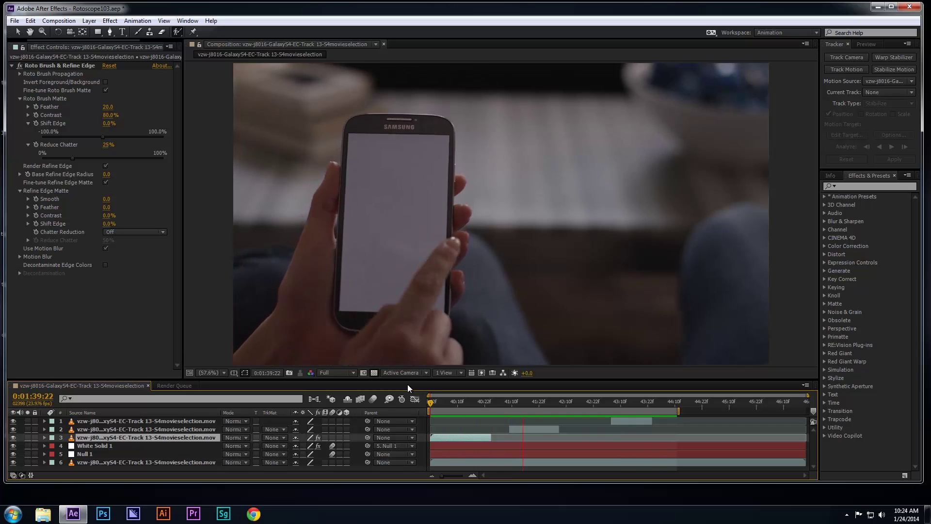
pyautogui.press('space')
# Step: Try reusing the first segment's Roto Brush & Refine Edge effect on the second segment's layer at 0:01:41:09, and delete the copy
pyautogui.click(65, 66)
pyautogui.hotkey('ctrl', 'c')
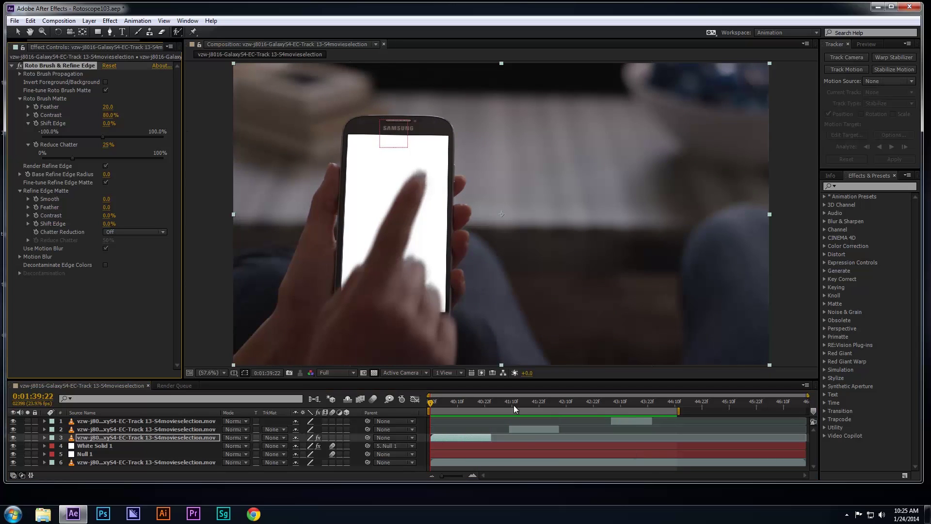
pyautogui.click(510, 403)
pyautogui.click(523, 429)
pyautogui.hotkey('ctrl', 'v')
pyautogui.doubleClick(521, 429)
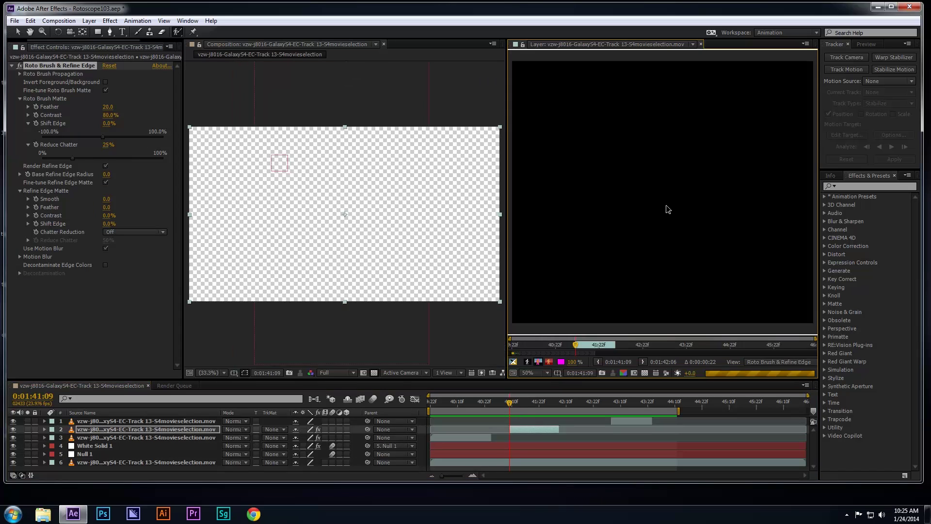
pyautogui.click(518, 403)
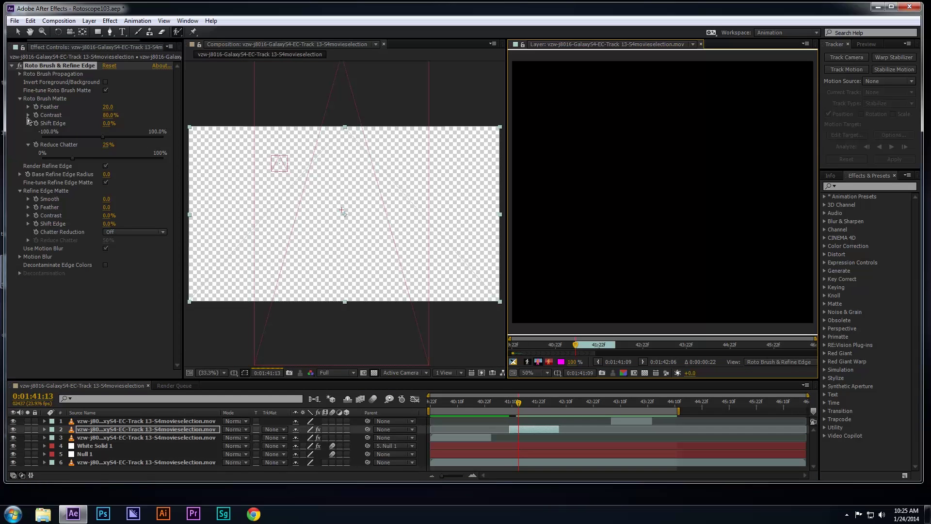
pyautogui.click(62, 66)
pyautogui.press('Delete')
# Step: Return to the second segment's start at 0:01:41:09 and open its layer for fresh Roto Brush work
pyautogui.click(700, 44)
pyautogui.moveTo(523, 404)
pyautogui.mouseDown()
pyautogui.moveTo(487, 404)
pyautogui.moveTo(509, 403)
pyautogui.mouseUp()
pyautogui.click(174, 35)
pyautogui.doubleClick(347, 283)
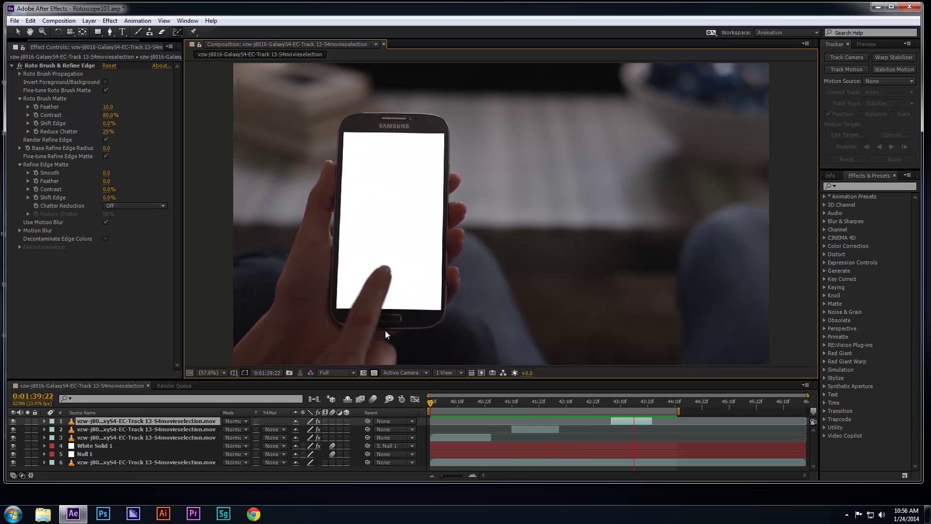
# Step: Open the first segment's layer in an enlarged layer view and freeze its Roto Brush & Refine Edge result
pyautogui.doubleClick(456, 440)
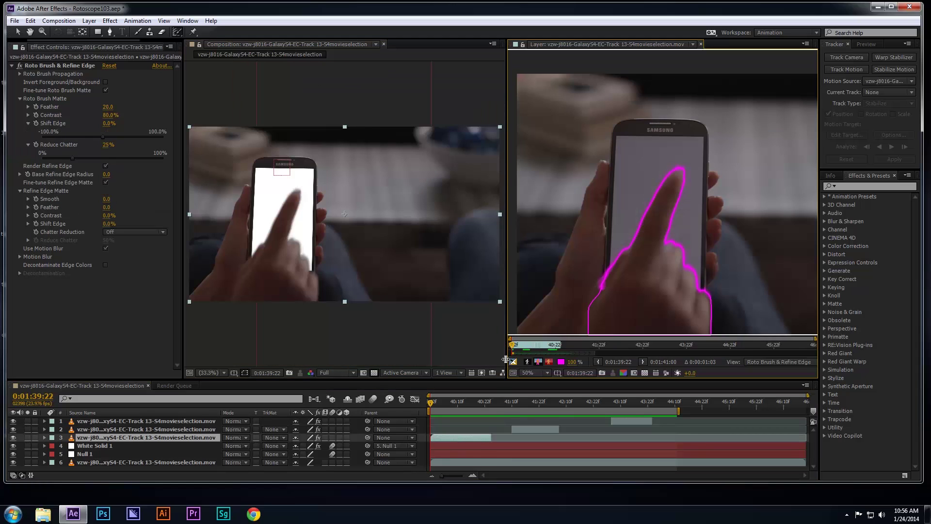
pyautogui.moveTo(507, 360); pyautogui.dragTo(408, 362)
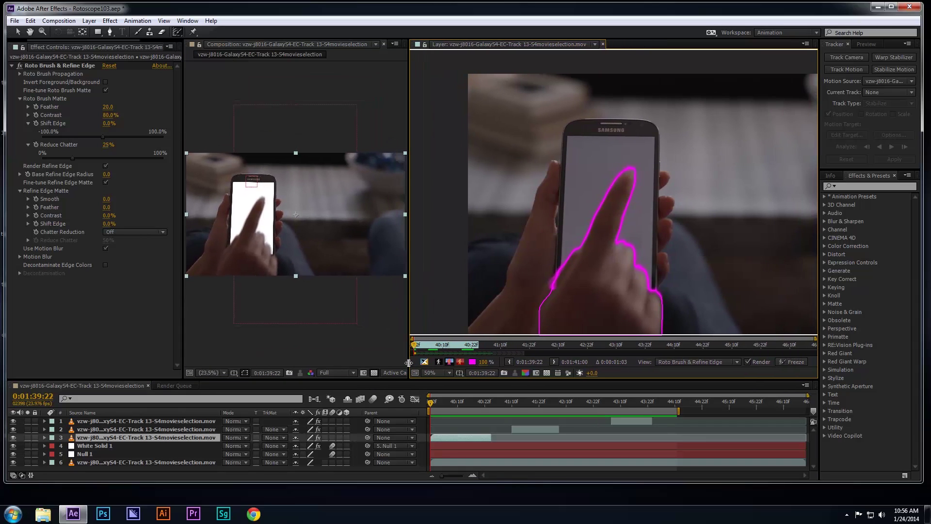
pyautogui.click(794, 361)
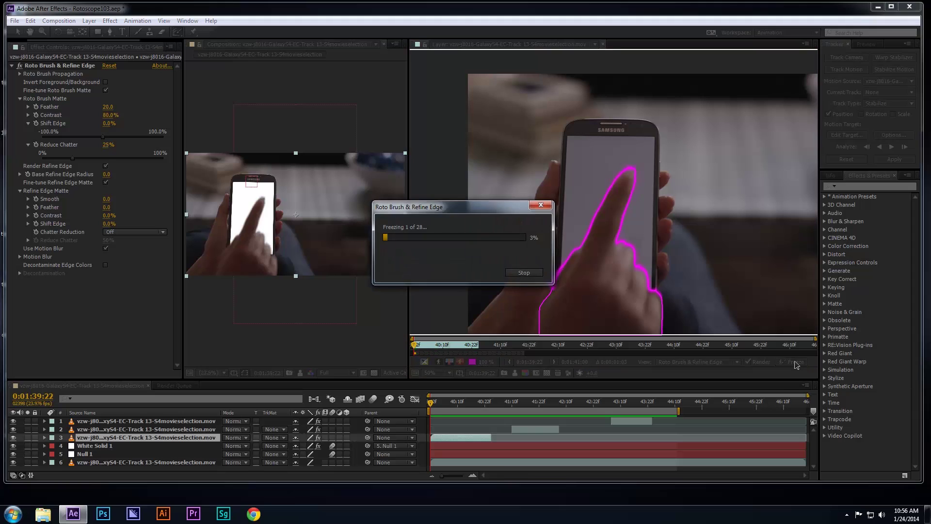